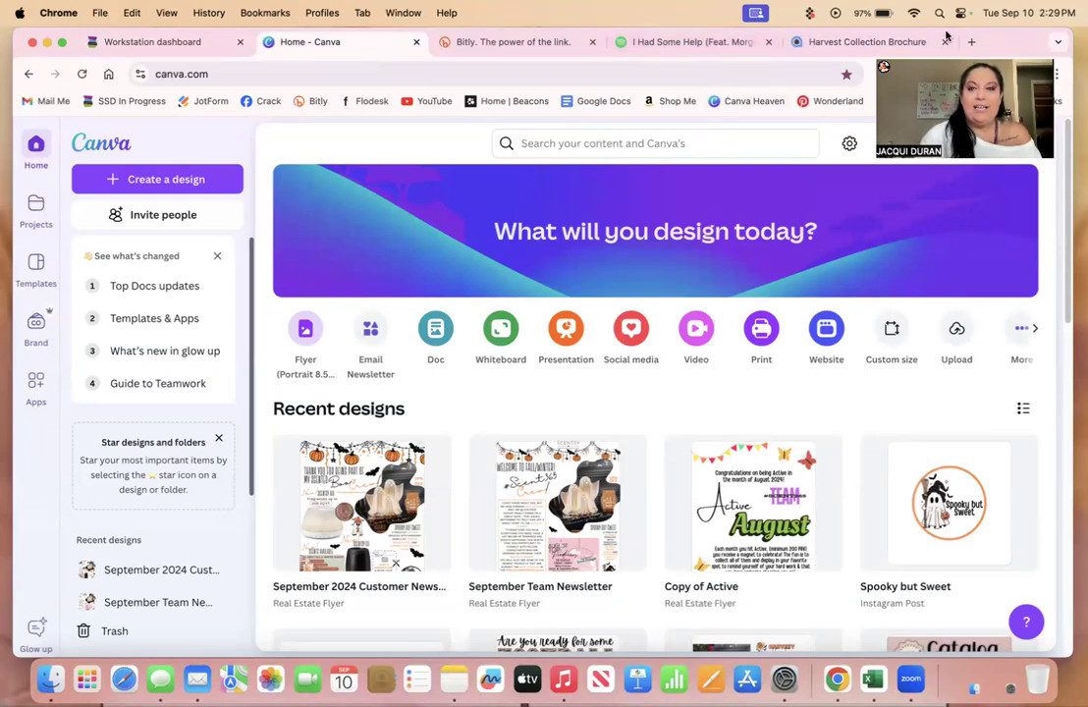
# - Switch to the Scentsy Workstation dashboard and start composing a new marketing email
pyautogui.click(187, 43)
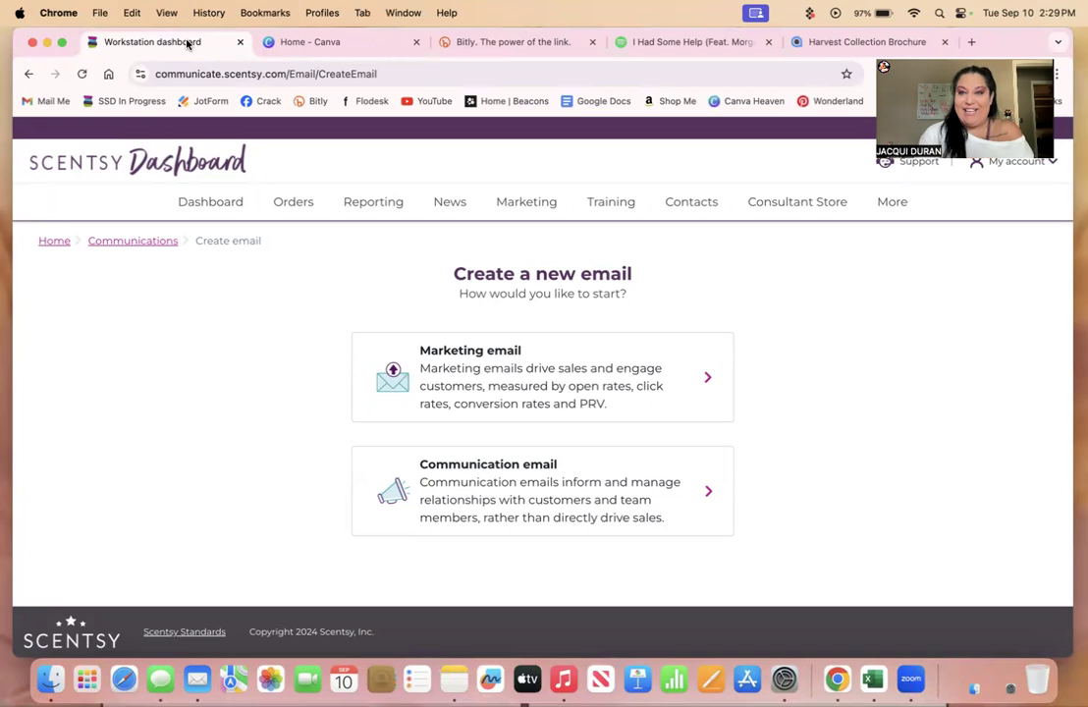
pyautogui.moveTo(525, 200)
pyautogui.moveTo(702, 217)
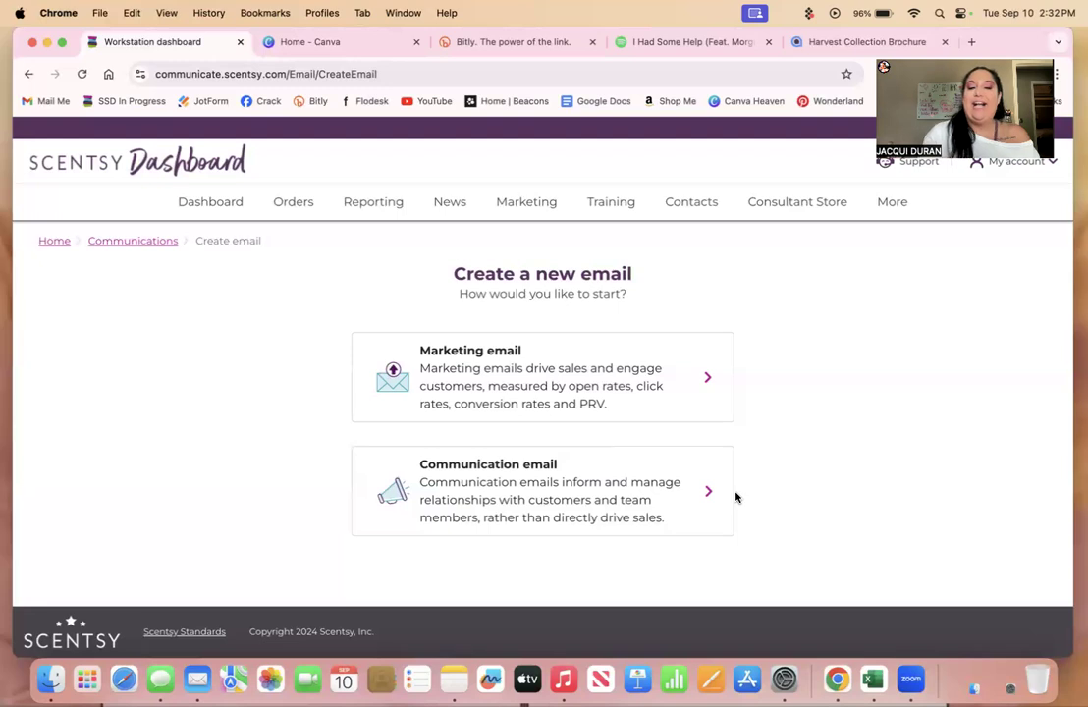
pyautogui.click(606, 381)
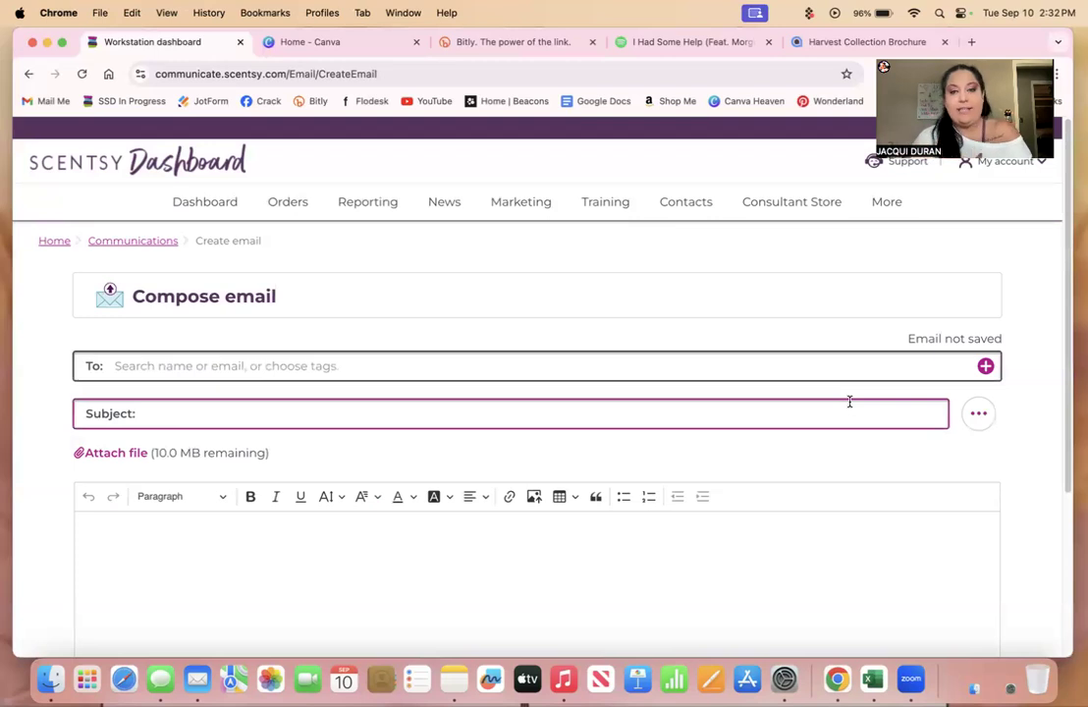
# - Address the email to all contacts with the default Customer tag
pyautogui.moveTo(707, 204)
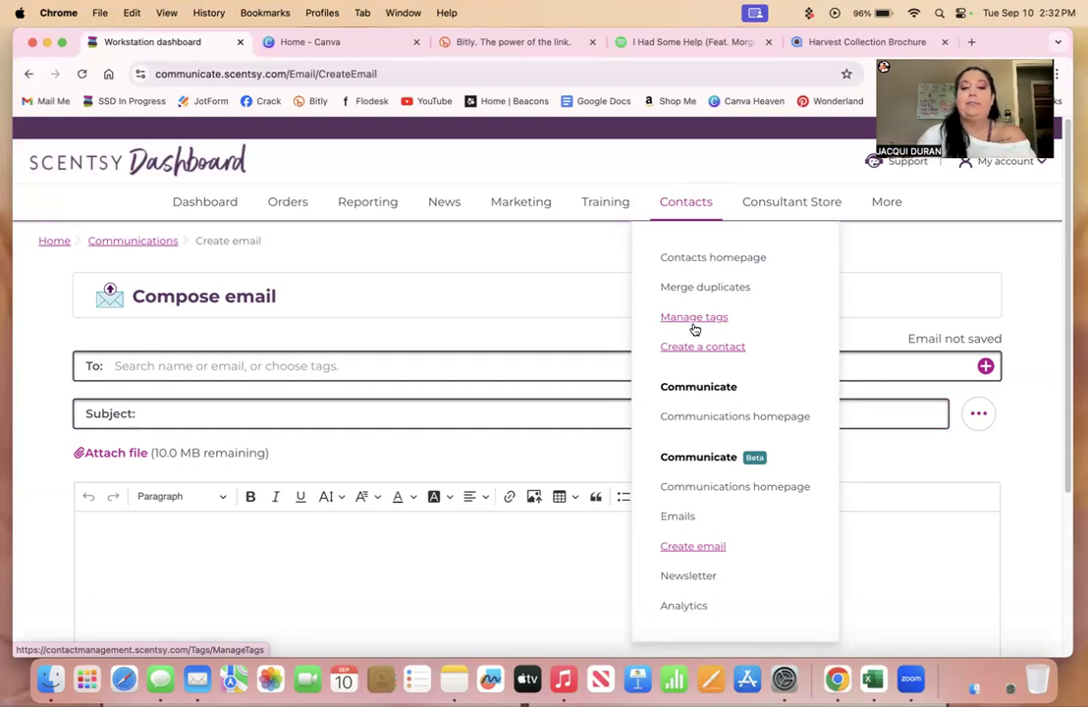
pyautogui.click(522, 370)
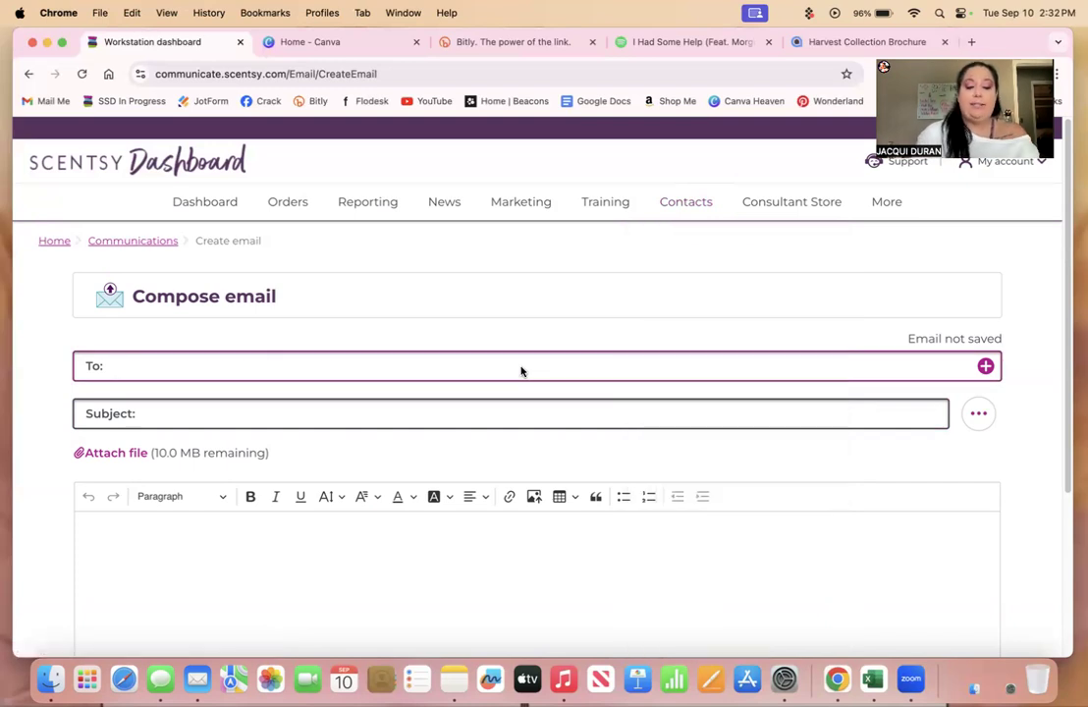
pyautogui.write('cus')
pyautogui.press('BackSpace')
pyautogui.press('BackSpace')
pyautogui.press('BackSpace')
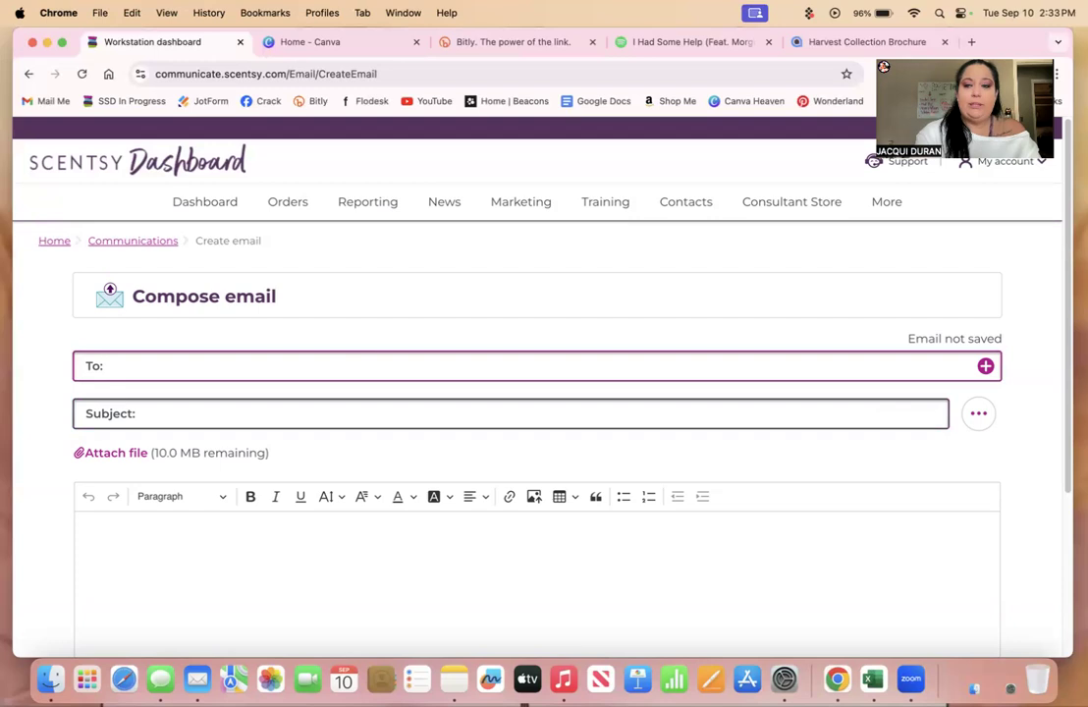
pyautogui.click(985, 365)
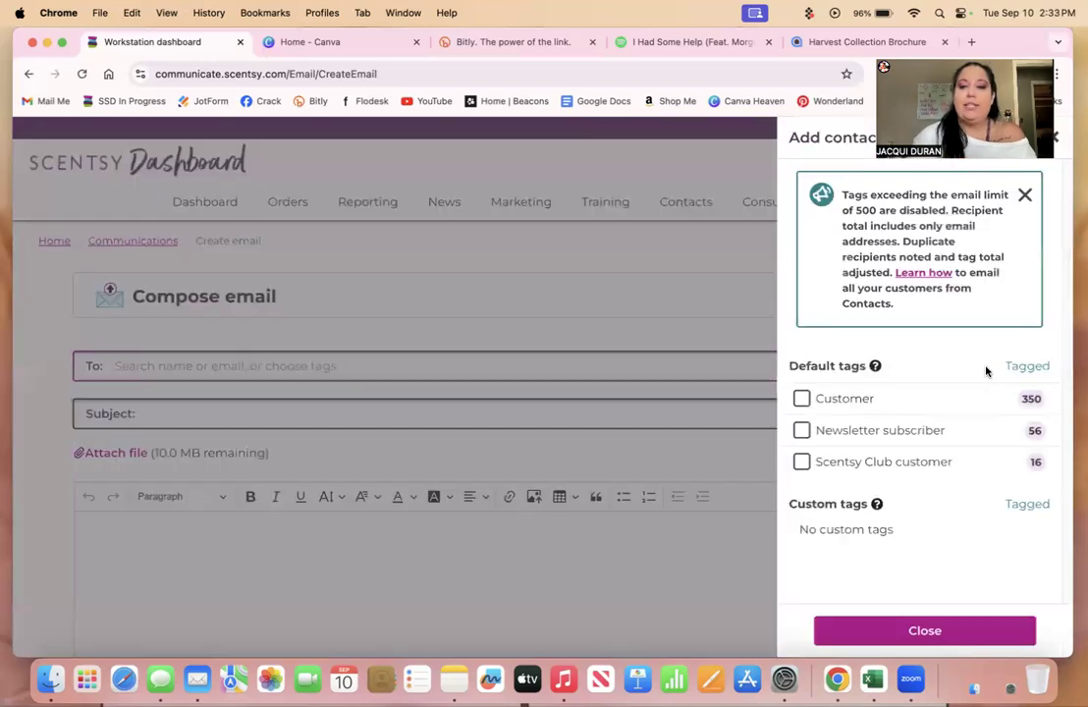
pyautogui.click(802, 399)
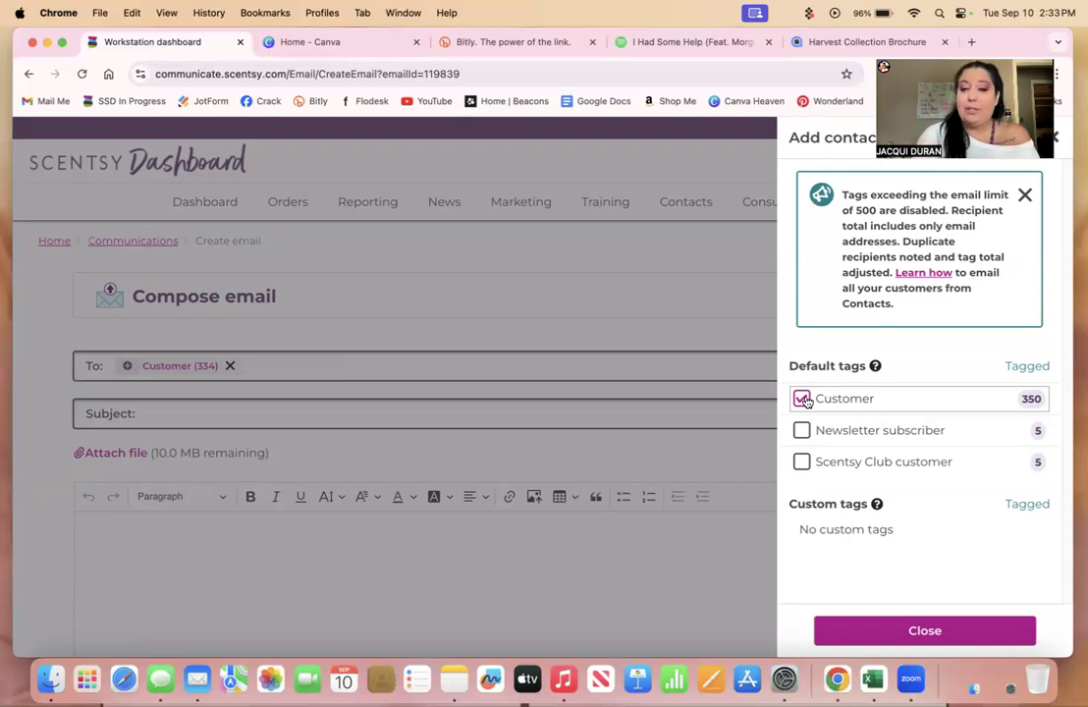
pyautogui.click(883, 632)
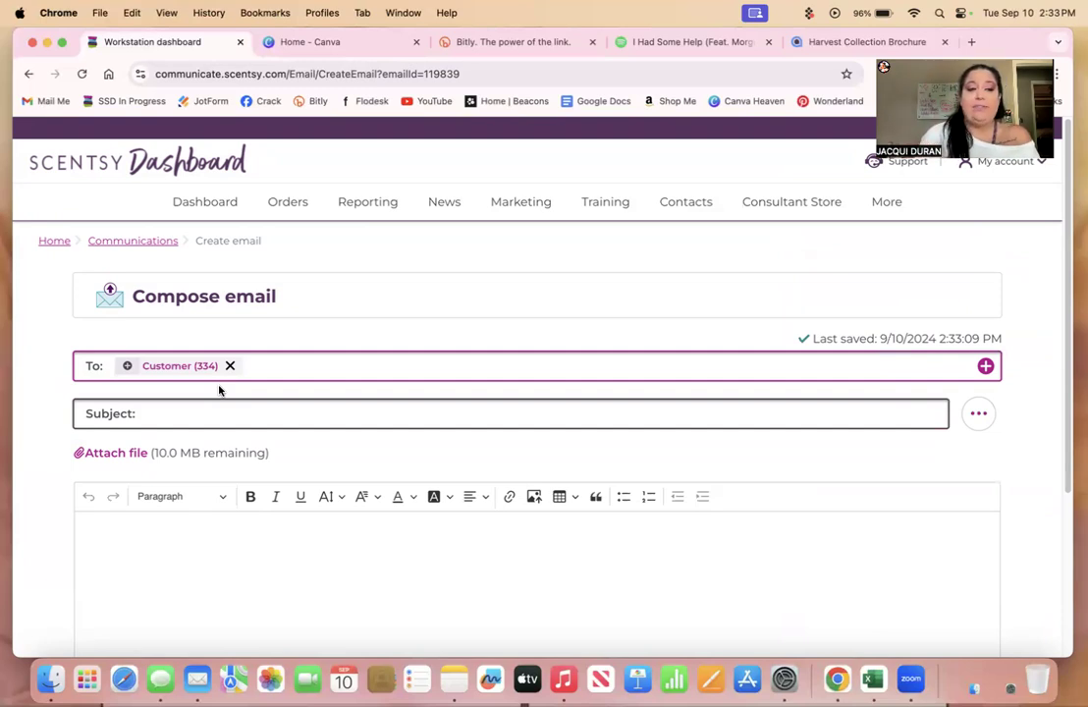
# - Enter the email subject "What's Happening! 👻", ending with the ghost emoji
pyautogui.click(187, 416)
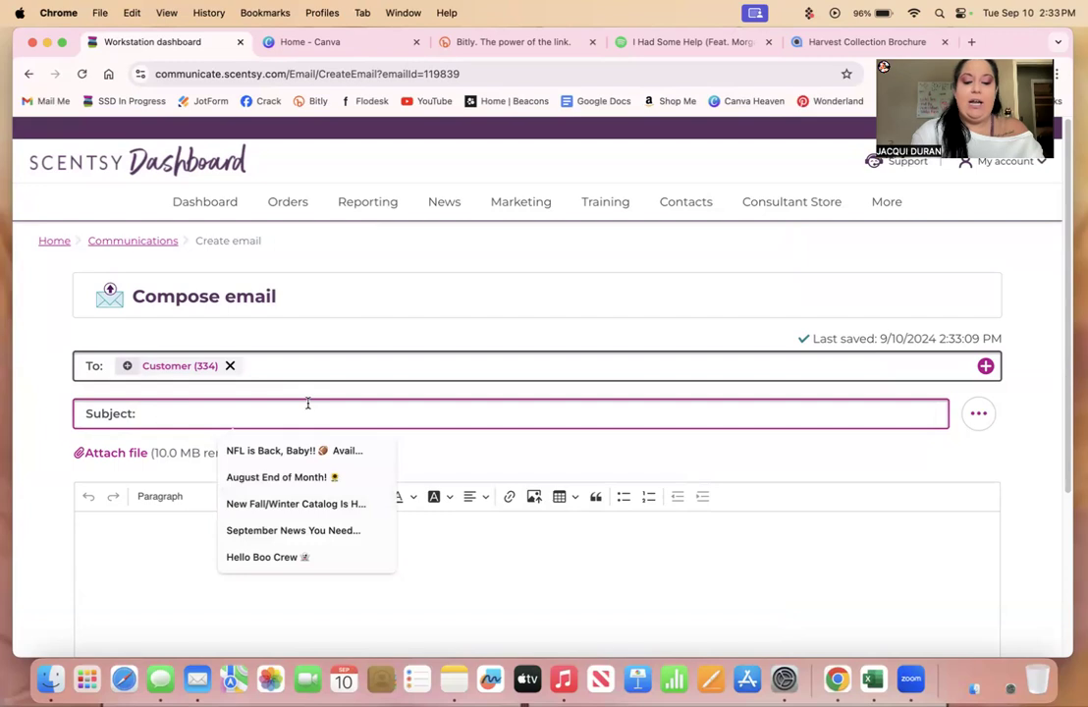
pyautogui.write("What's Happening")
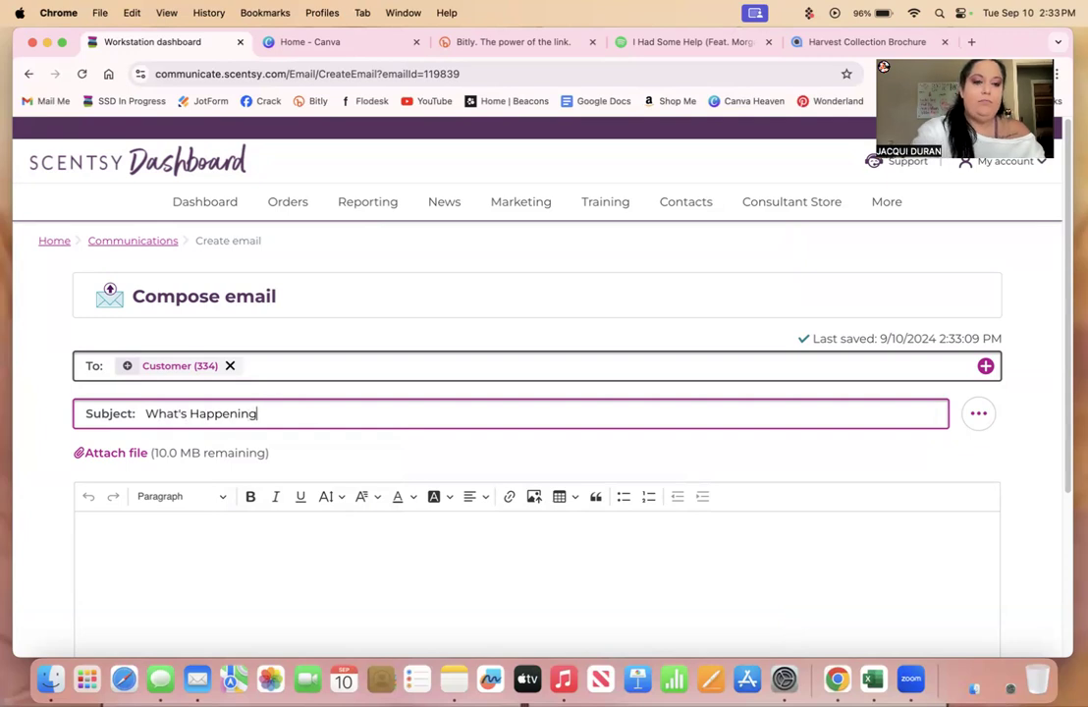
pyautogui.write('!')
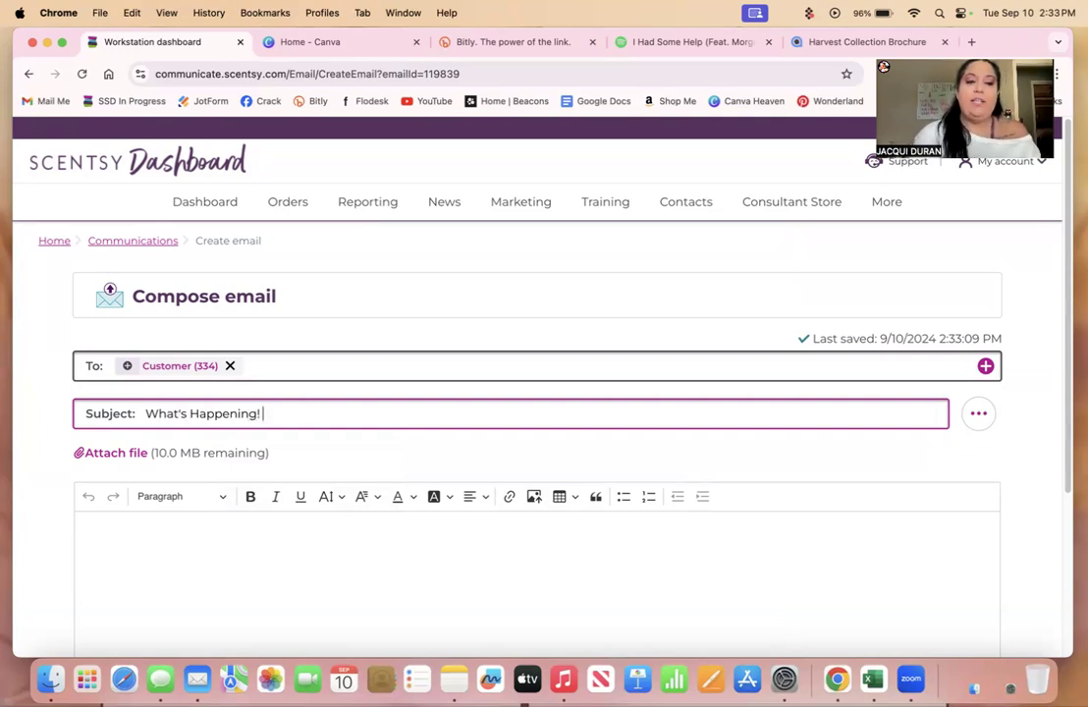
pyautogui.press('ctrl+super+space')
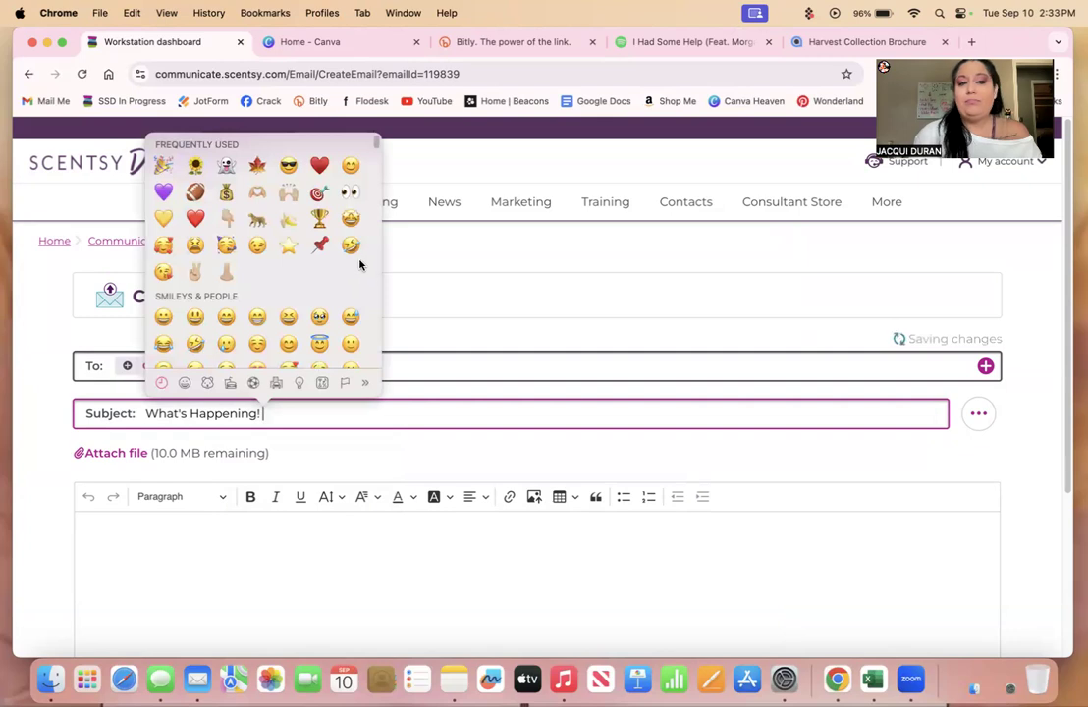
pyautogui.click(225, 169)
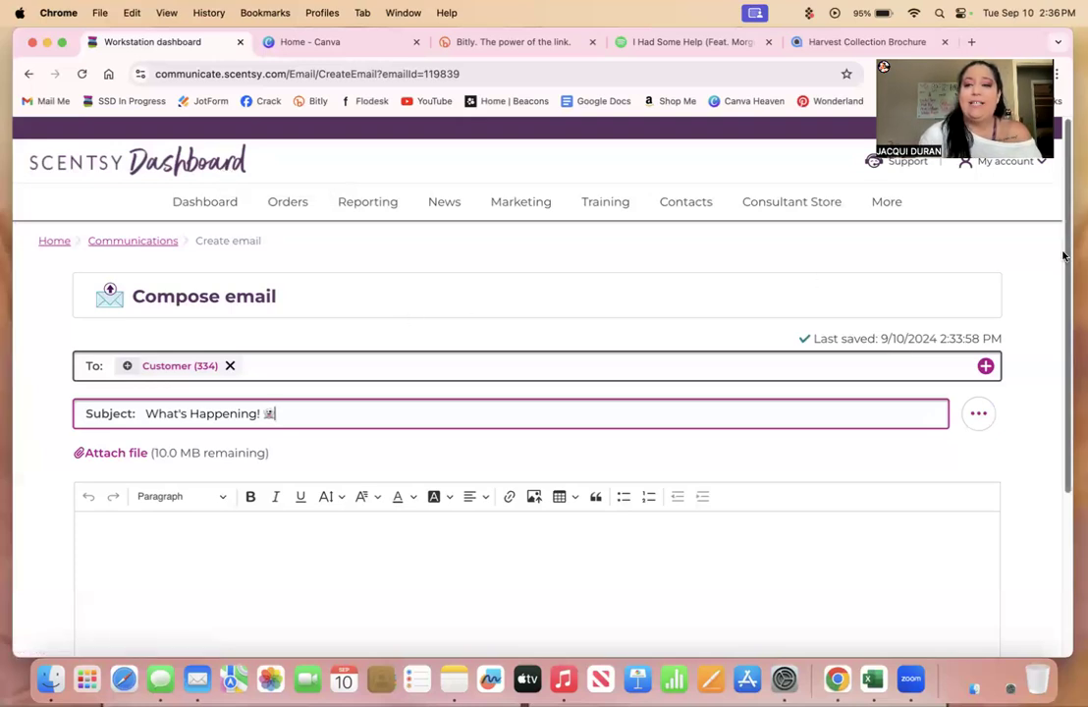
pyautogui.scroll(-3, 1062, 324)
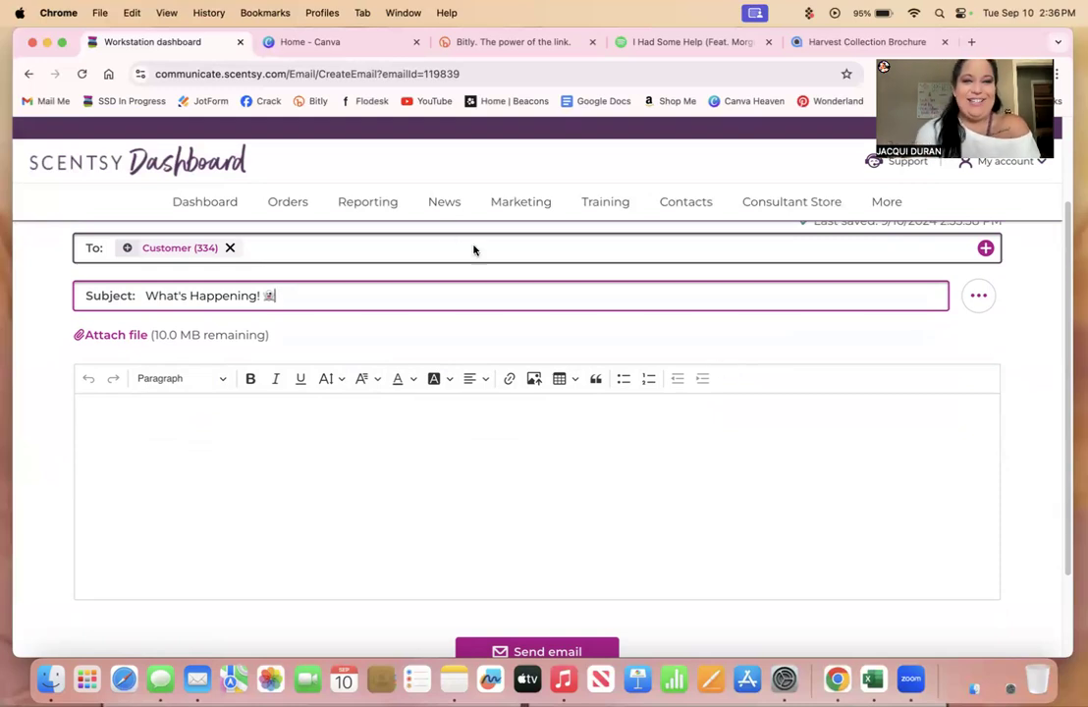
# - Switch to Canva, open the September 2024 Customer Newsletter design and dismiss the flyer printing offer
pyautogui.click(340, 42)
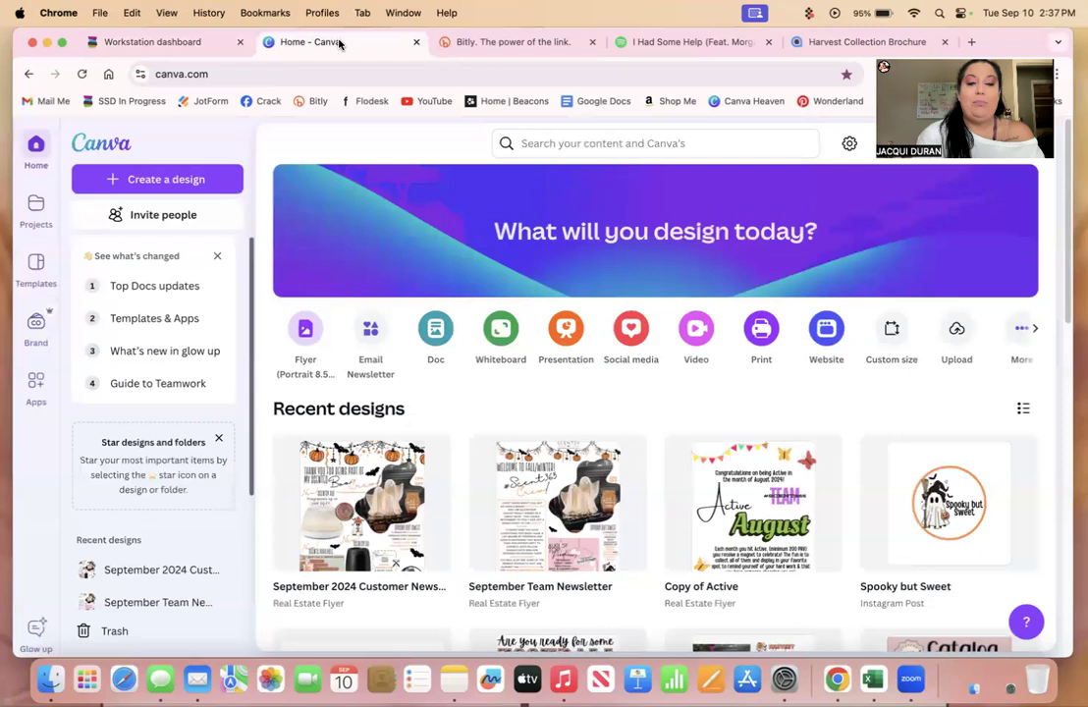
pyautogui.click(364, 479)
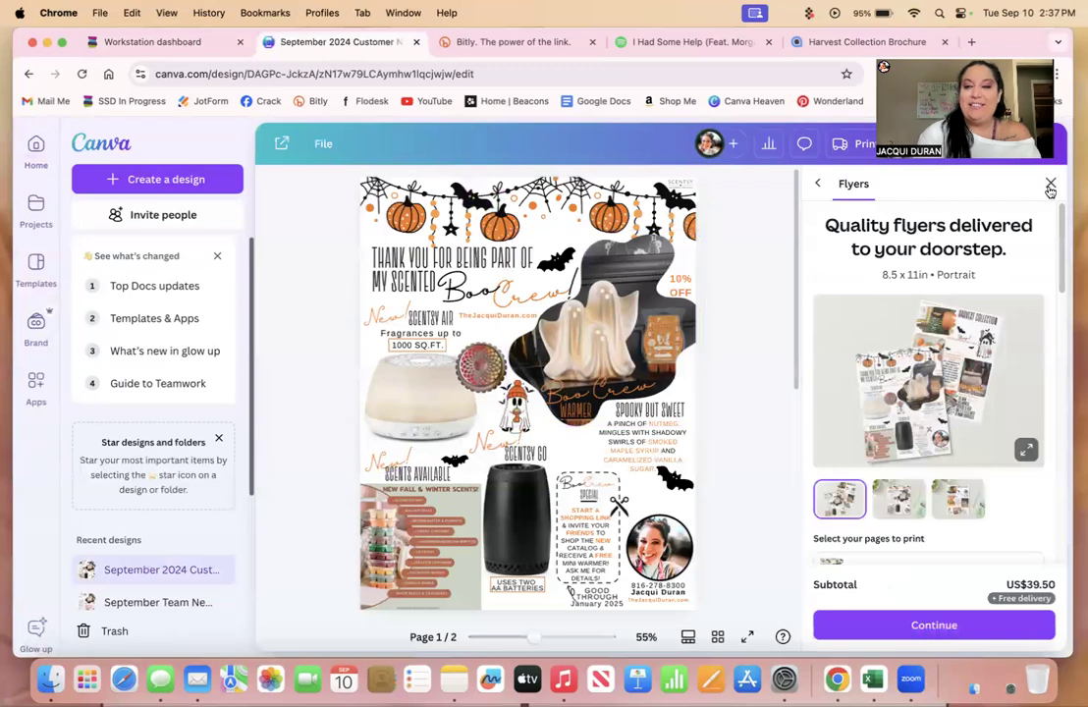
pyautogui.click(1050, 184)
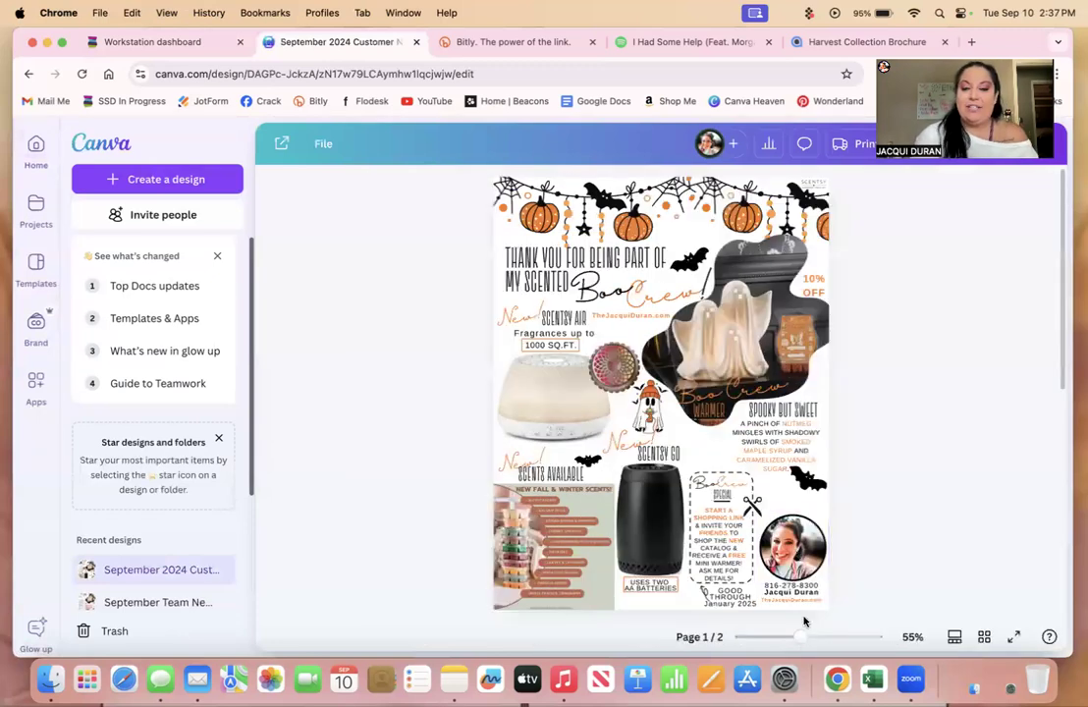
# - Enlarge the newsletter to 87% and review the content of both pages, from the Boo Crew page to the Harvest Collection page
pyautogui.moveTo(800, 640)
pyautogui.mouseDown()
pyautogui.moveTo(823, 643)
pyautogui.moveTo(814, 642)
pyautogui.mouseUp()
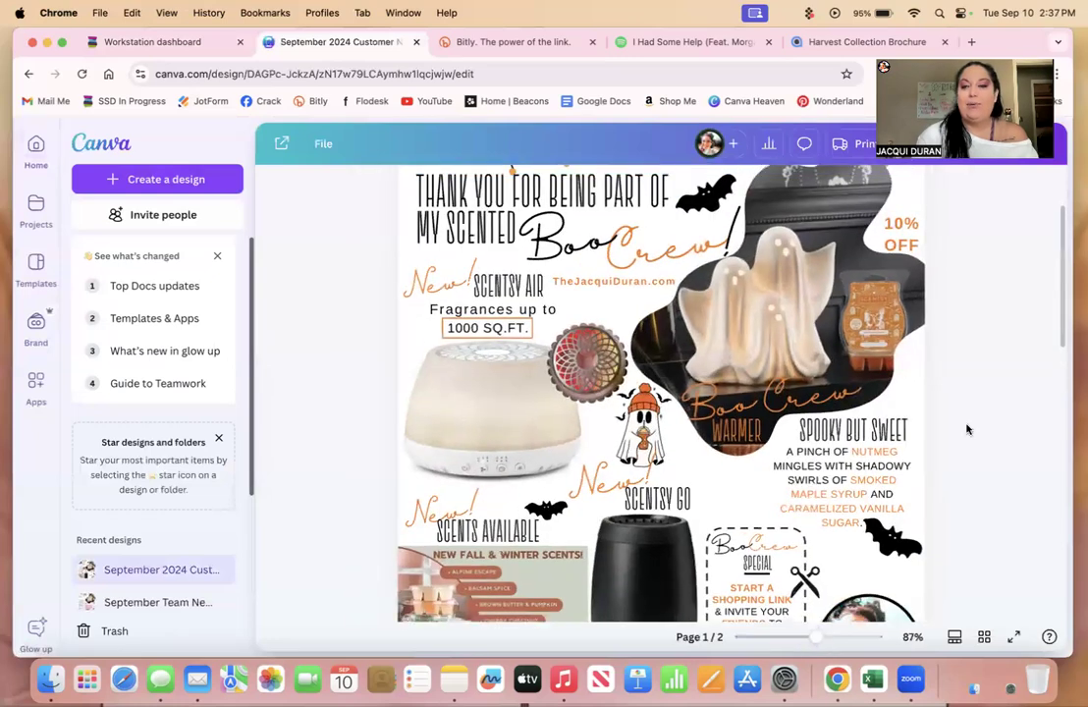
pyautogui.click(1060, 299)
pyautogui.scroll(3, 1061, 295)
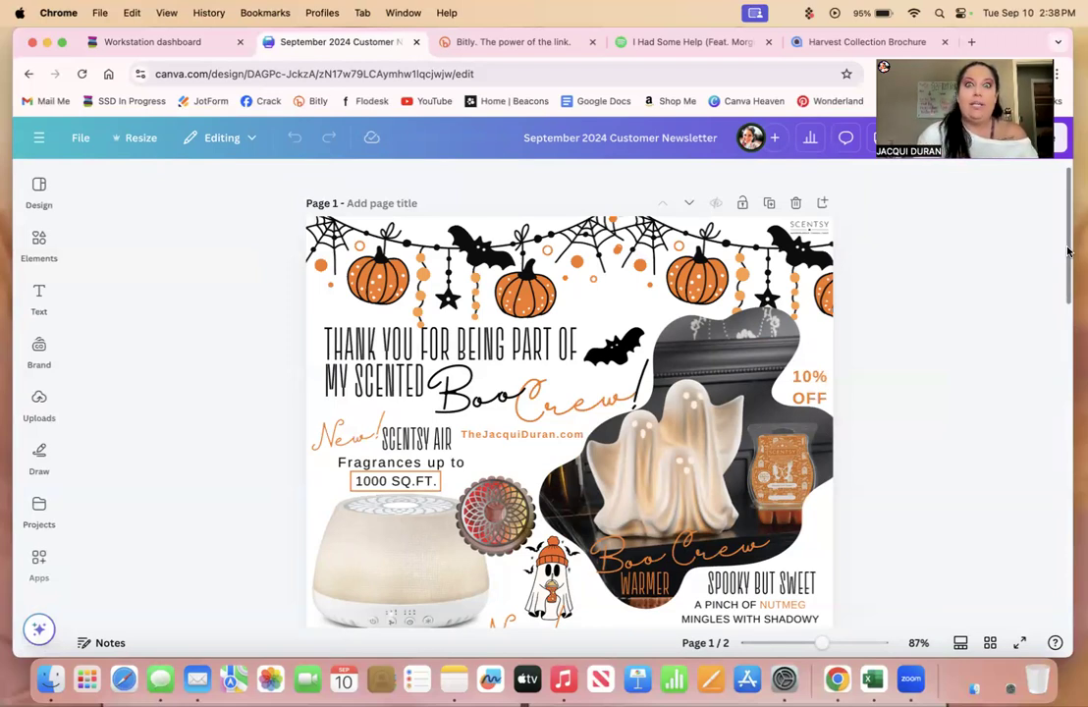
pyautogui.moveTo(1068, 248); pyautogui.dragTo(1066, 293)
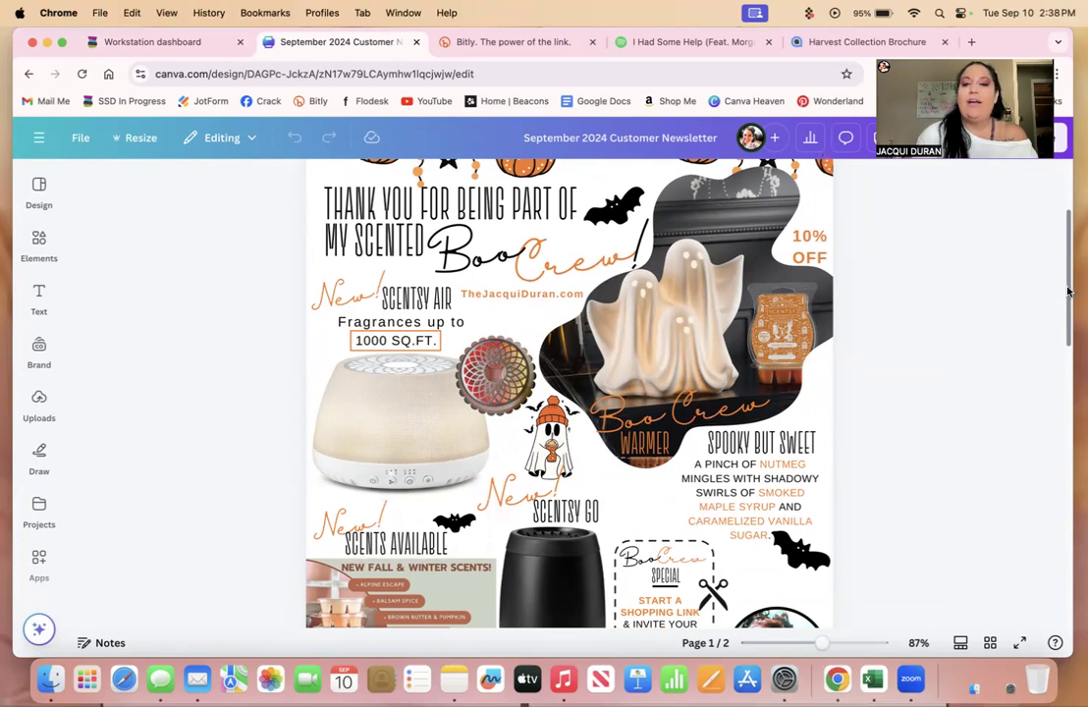
pyautogui.scroll(-3, 1068, 324)
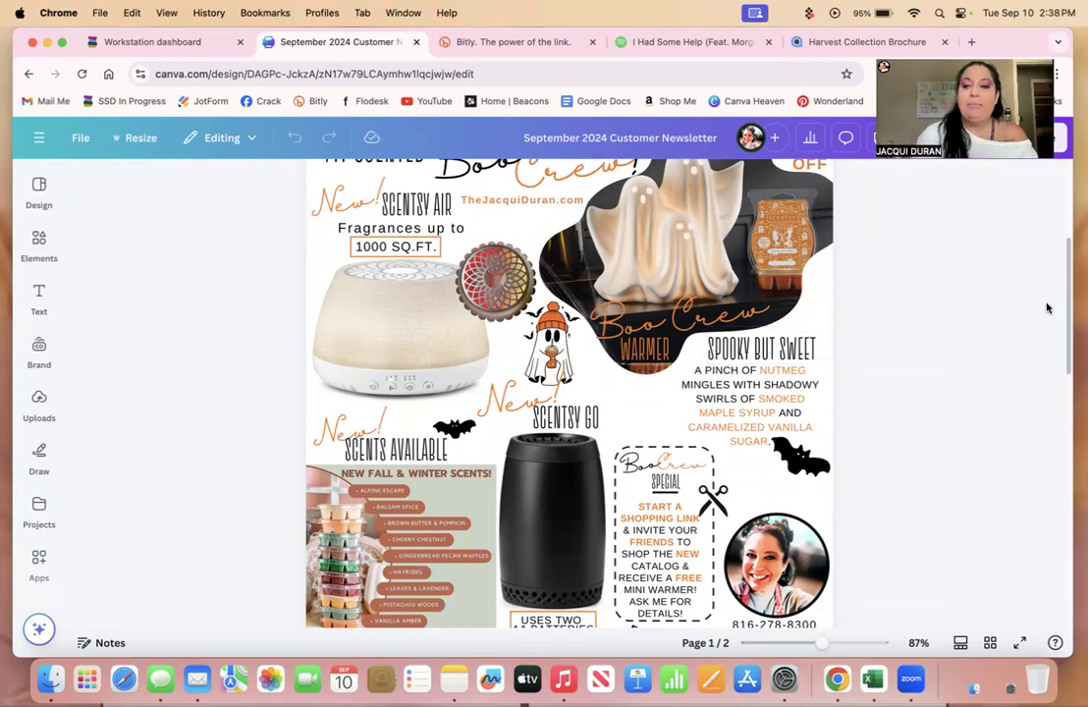
pyautogui.scroll(-4, 935, 334)
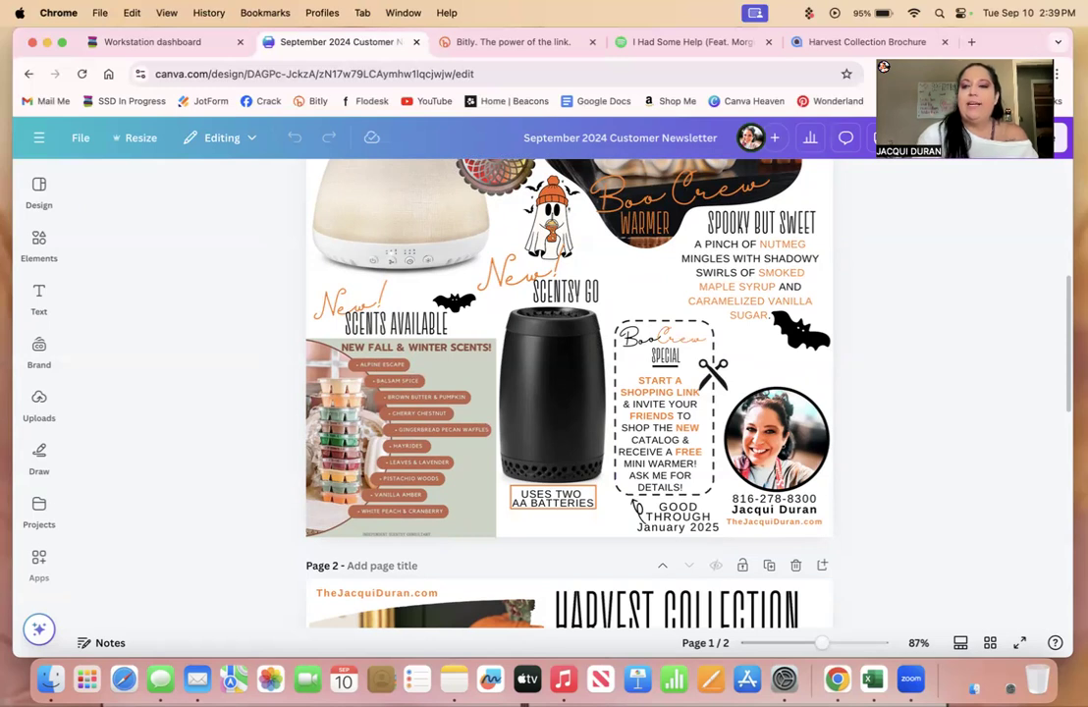
pyautogui.moveTo(1069, 322); pyautogui.dragTo(1053, 446)
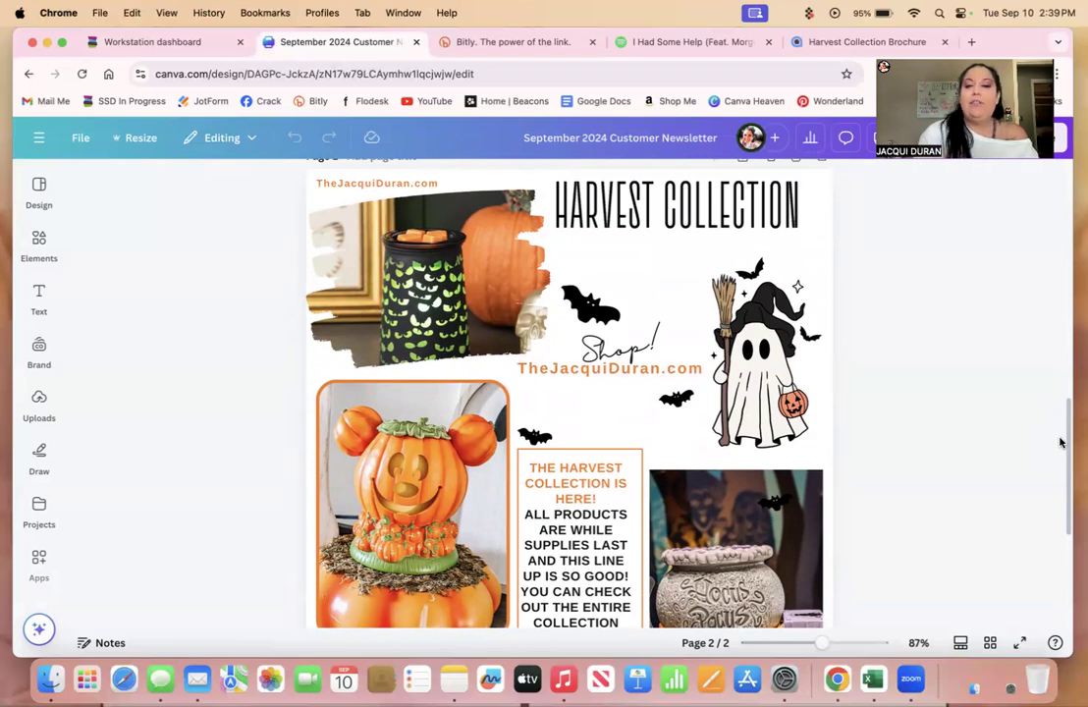
pyautogui.scroll(-3, 1067, 439)
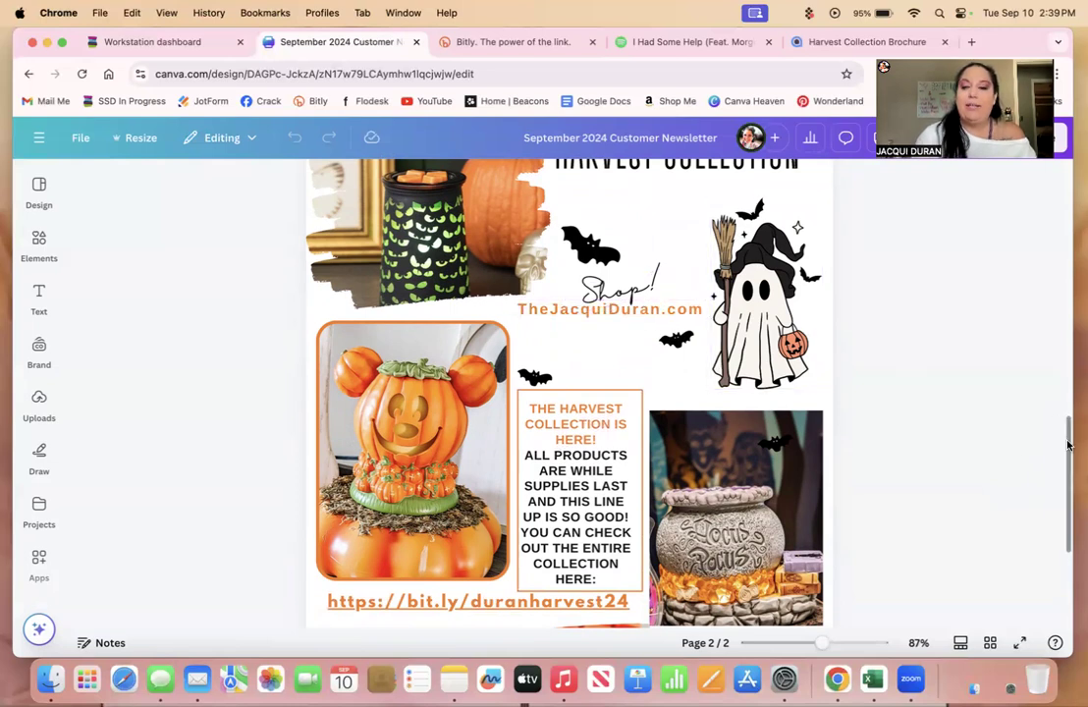
pyautogui.moveTo(1067, 444); pyautogui.dragTo(1061, 507)
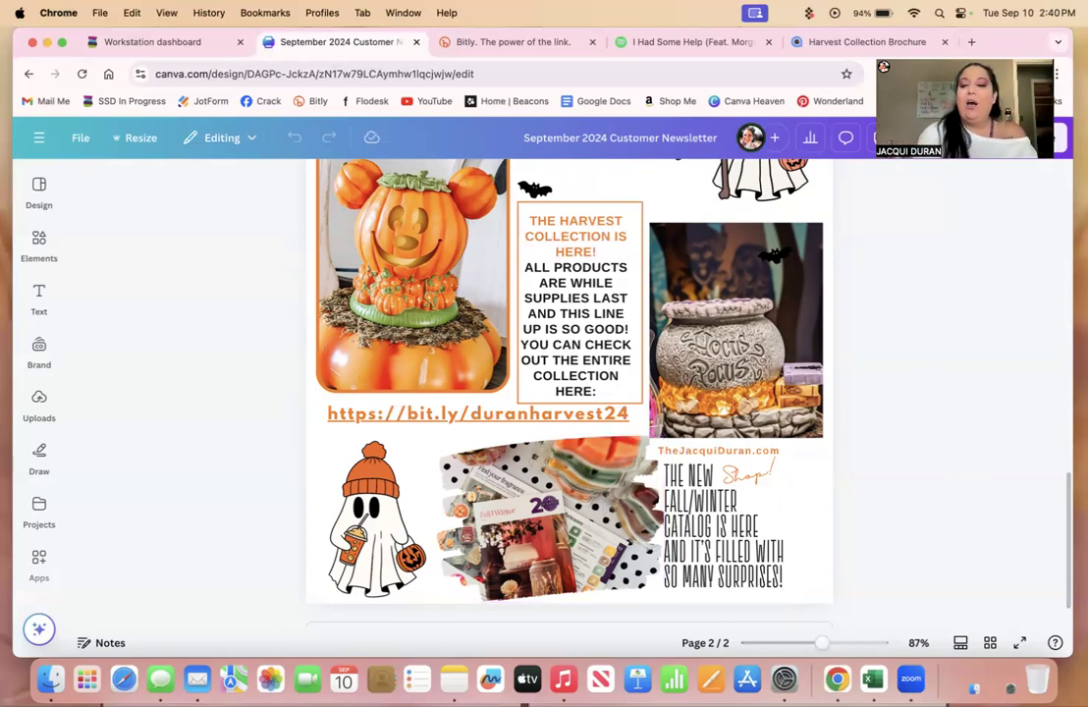
pyautogui.scroll(-1, 1067, 539)
pyautogui.moveTo(1067, 539); pyautogui.dragTo(581, 8)
# - Return to the Scentsy email and insert the newsletter's first page image, 1.png, into the message body
pyautogui.click(150, 43)
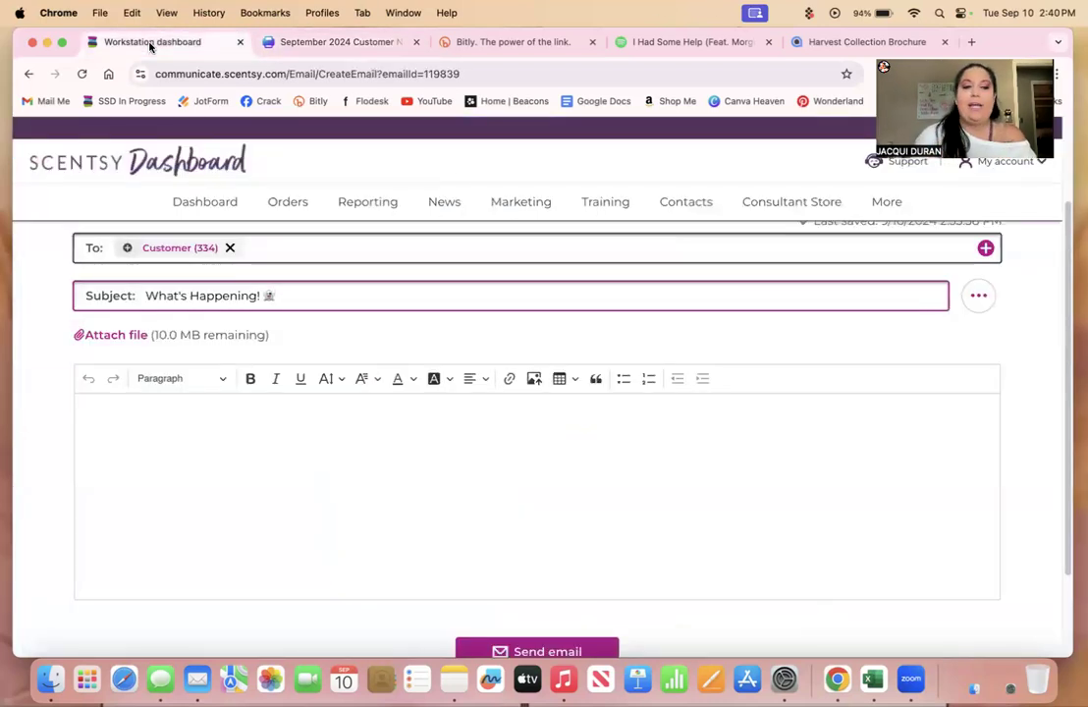
pyautogui.click(100, 411)
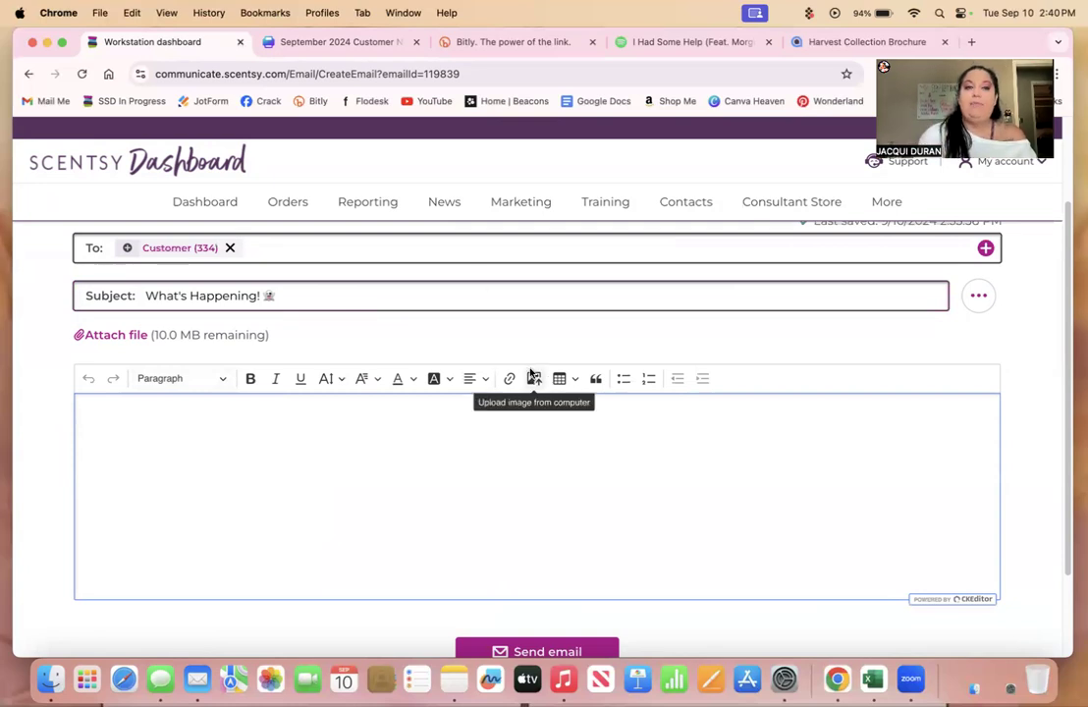
pyautogui.click(348, 43)
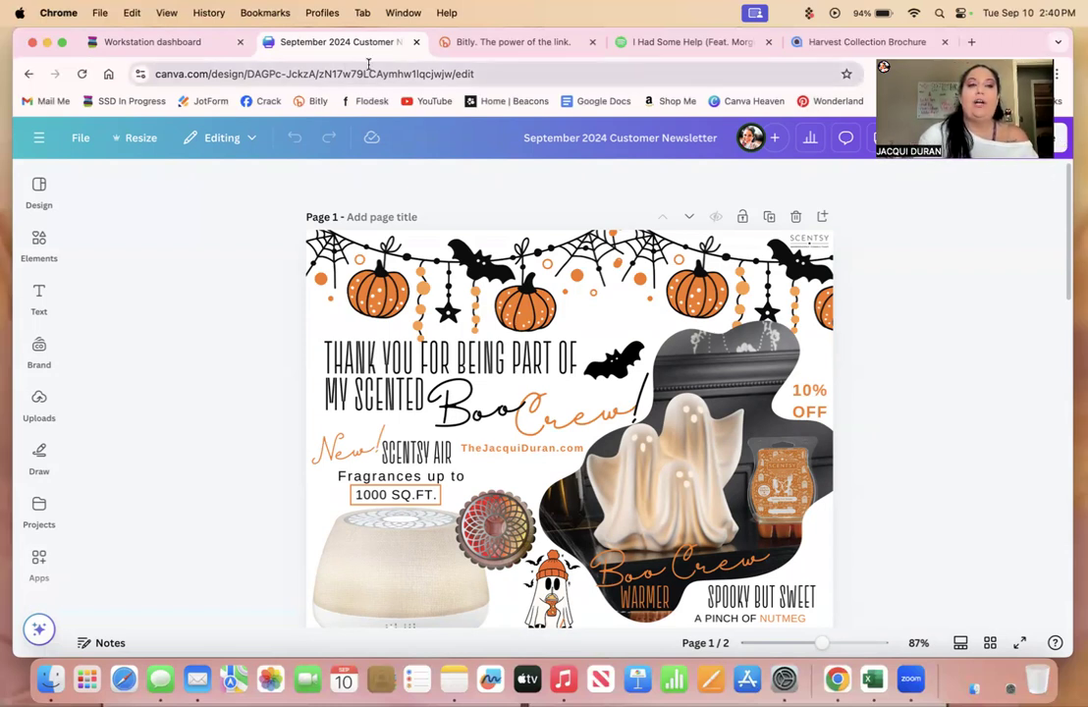
pyautogui.click(183, 42)
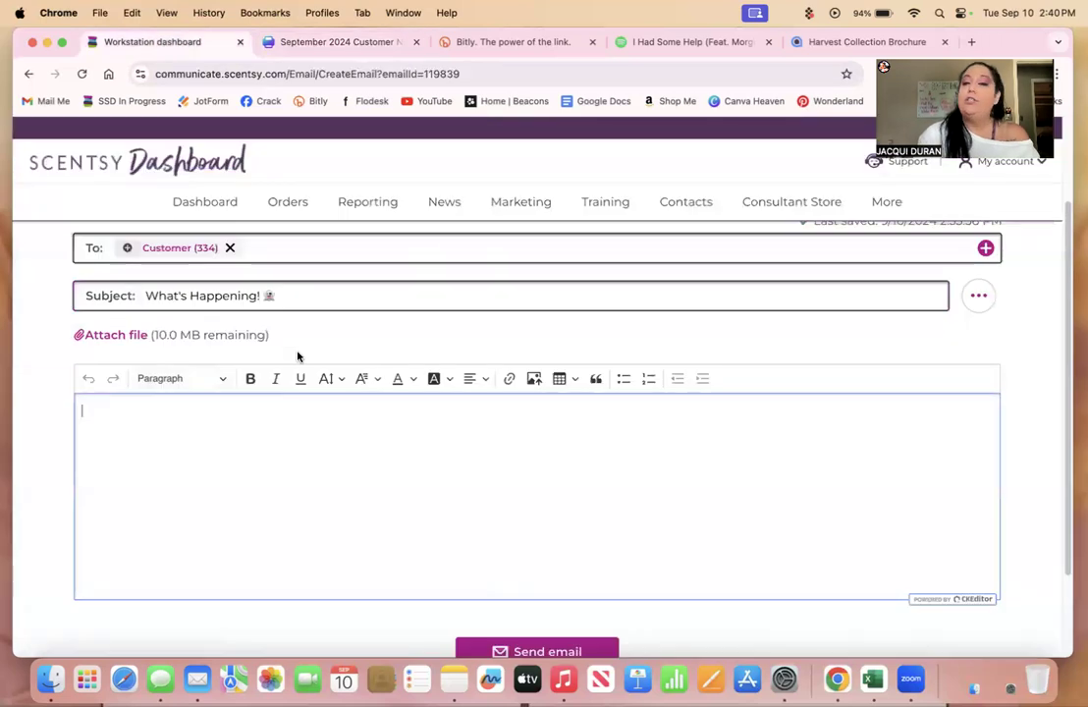
pyautogui.click(531, 381)
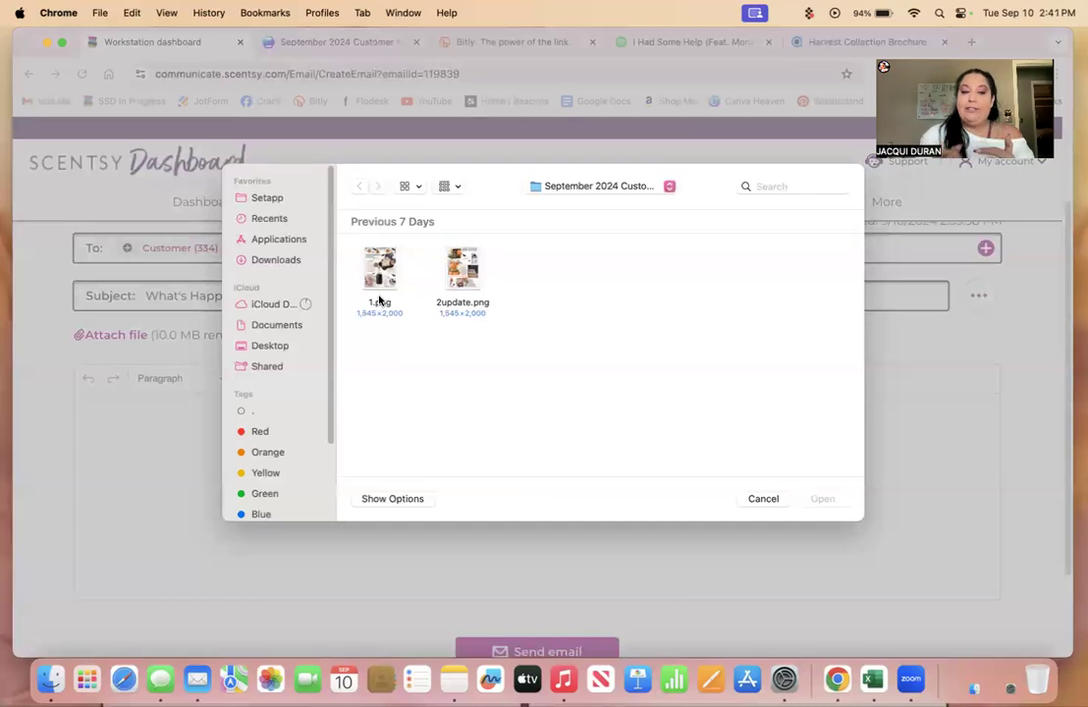
pyautogui.click(379, 295)
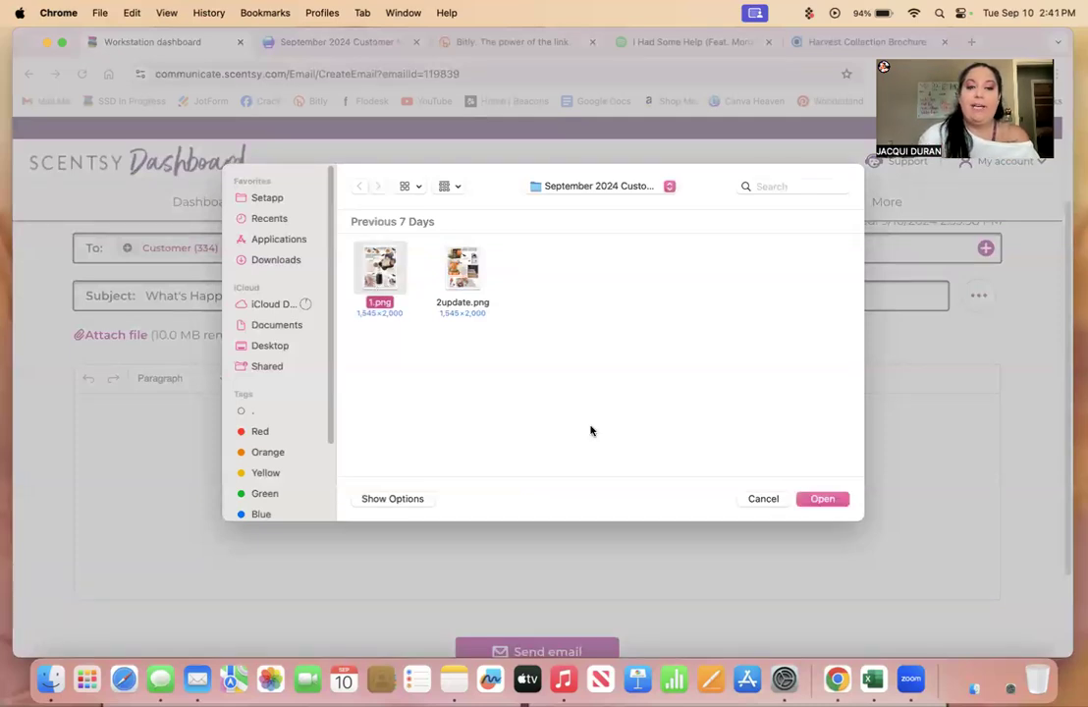
pyautogui.click(823, 499)
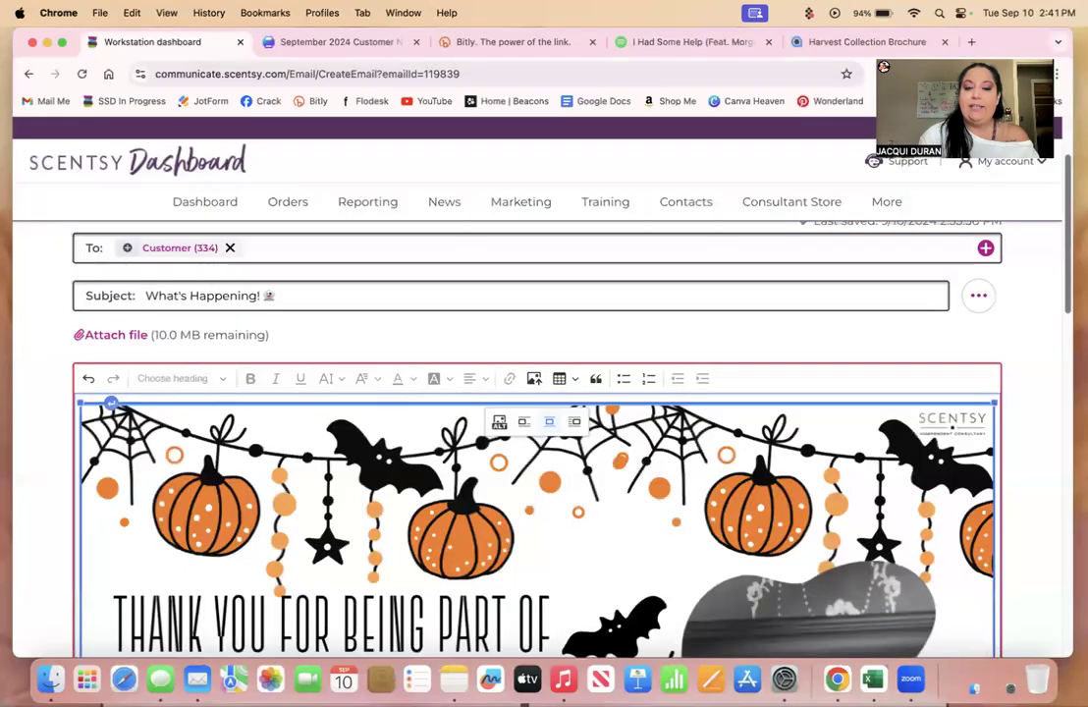
pyautogui.scroll(-10, 1060, 498)
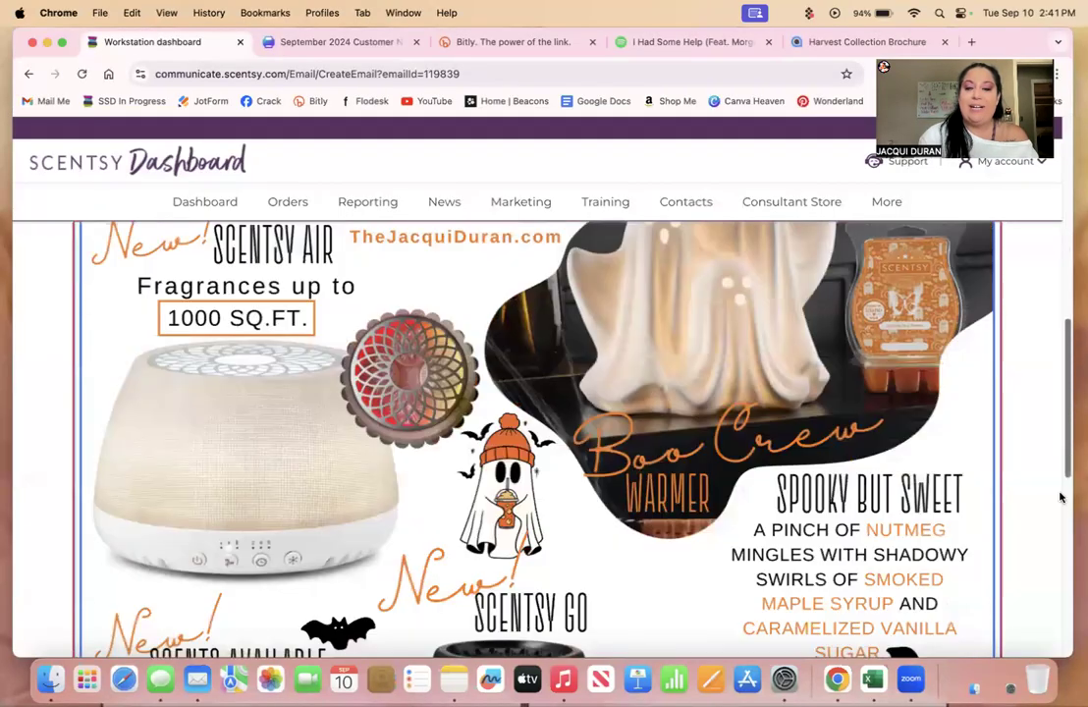
pyautogui.scroll(-8, 1061, 498)
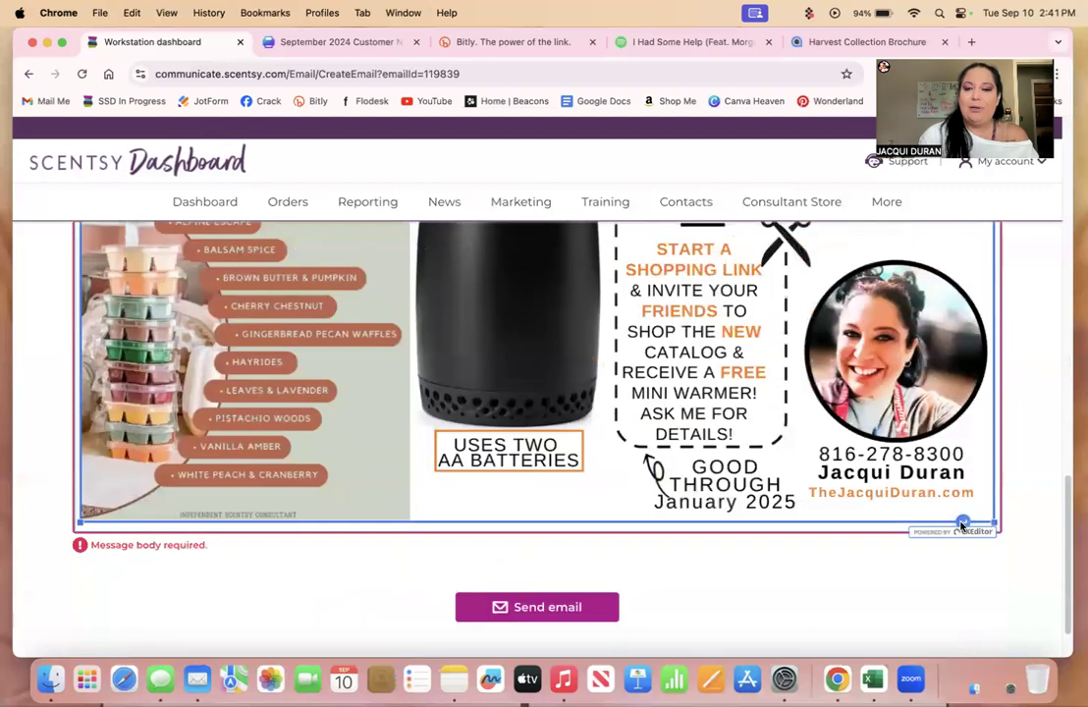
# - Add an empty paragraph below the first newsletter page and insert the second page image, 2update.png, there
pyautogui.click(962, 523)
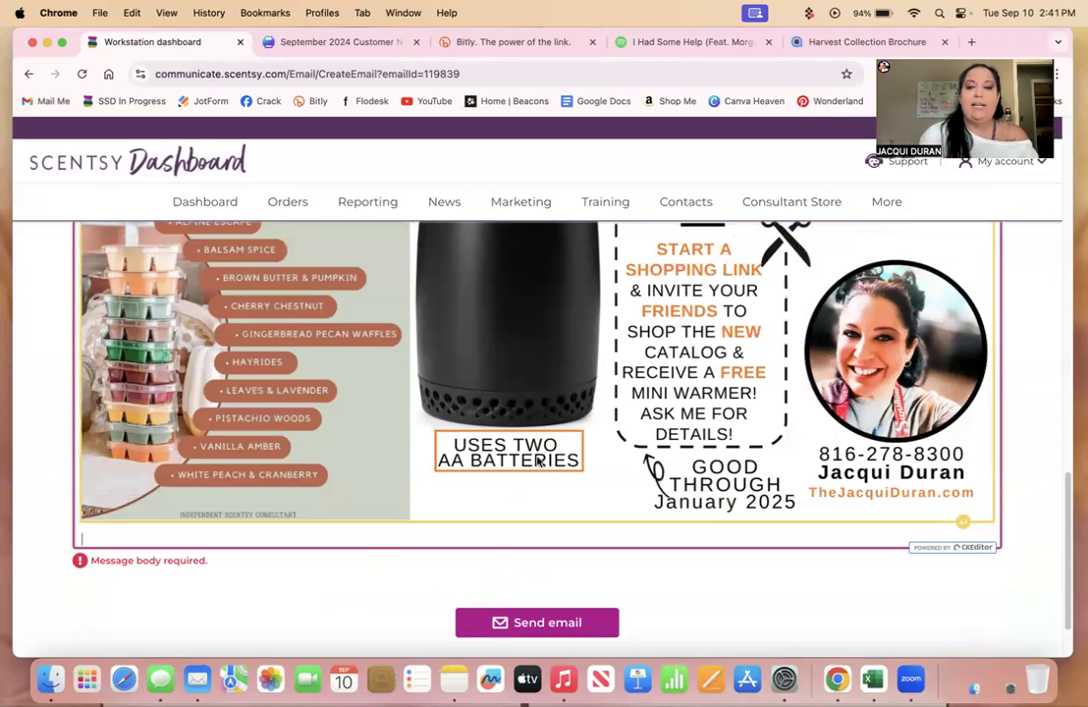
pyautogui.moveTo(1065, 520); pyautogui.dragTo(1055, 259)
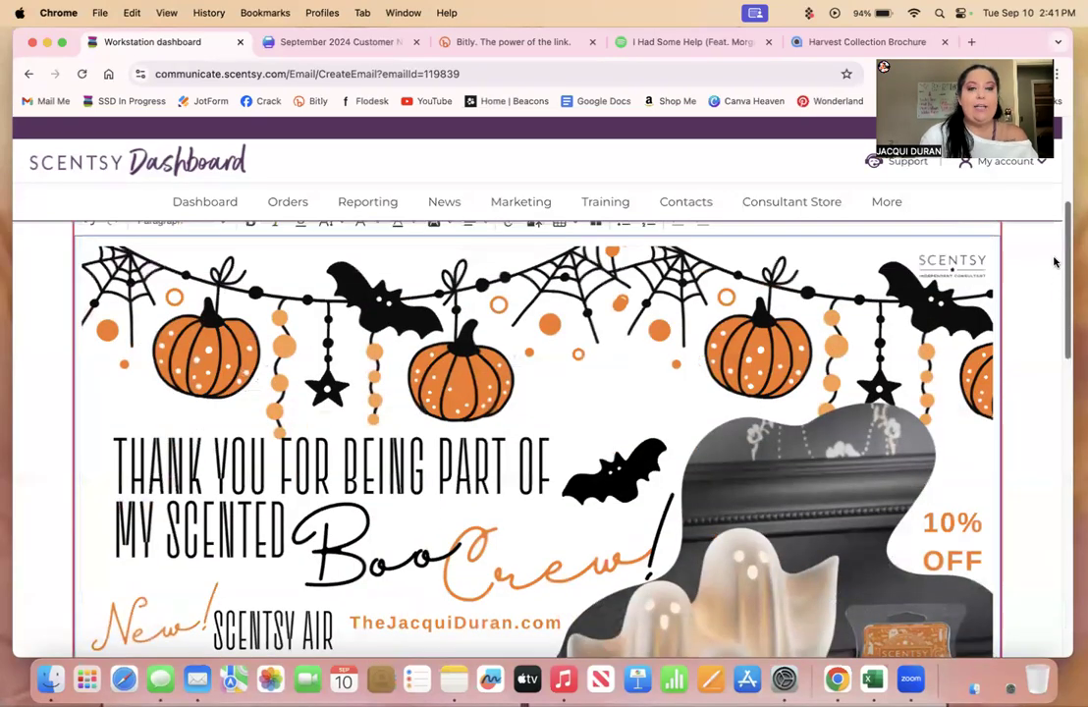
pyautogui.scroll(1, 641, 283)
pyautogui.click(535, 293)
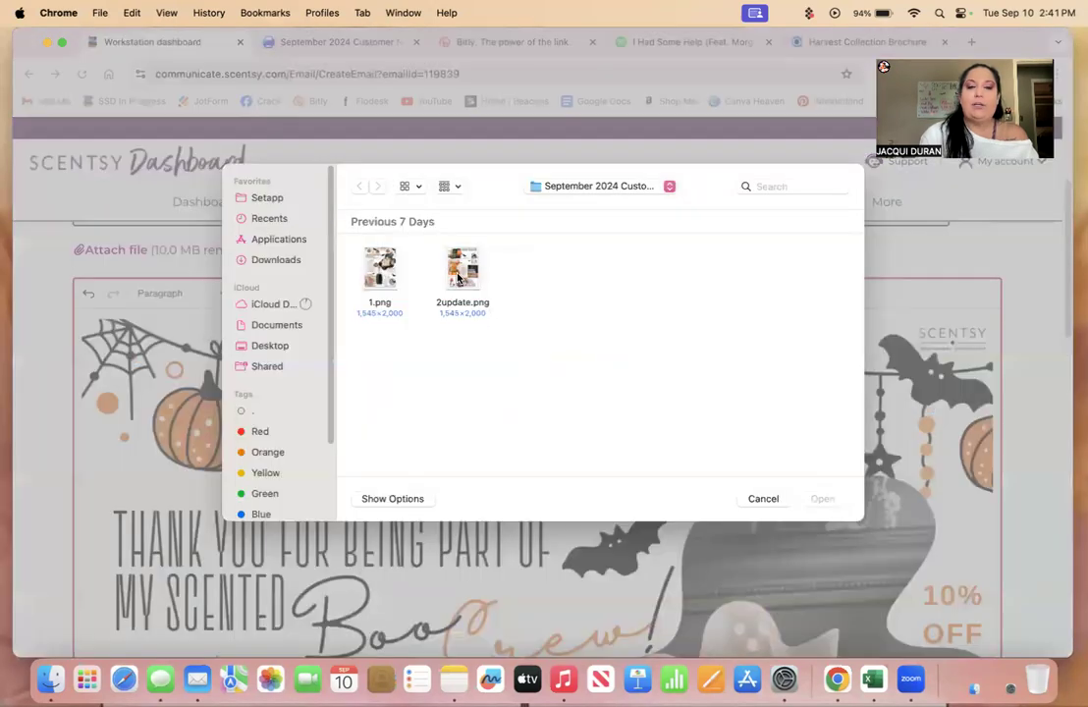
pyautogui.click(459, 278)
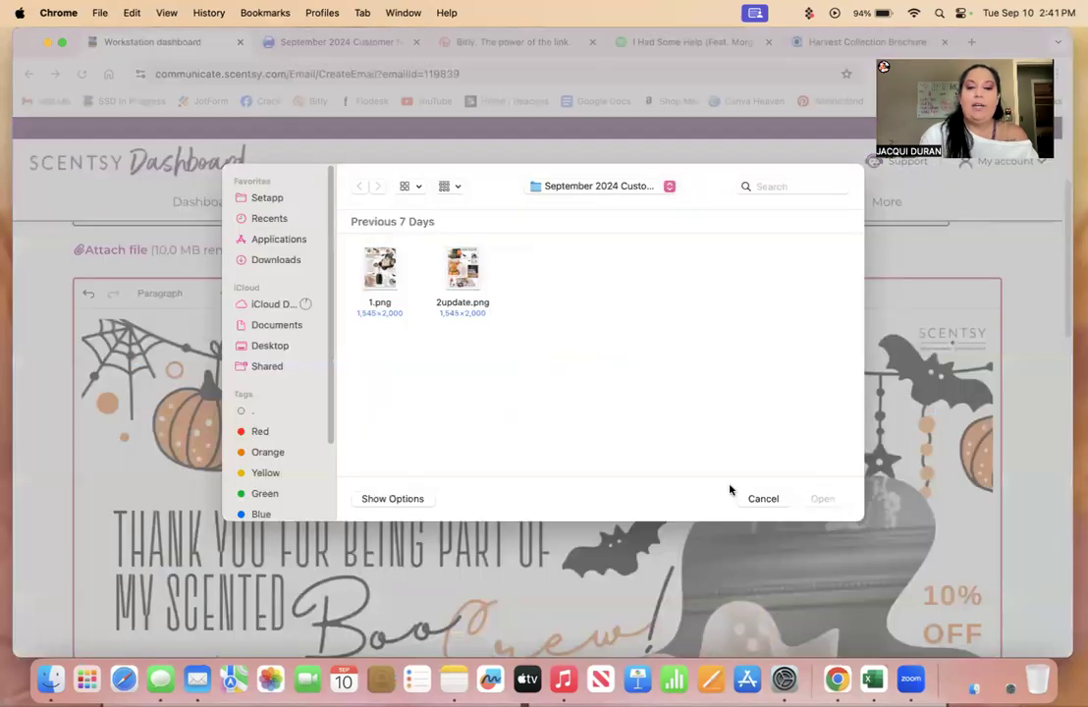
pyautogui.click(821, 500)
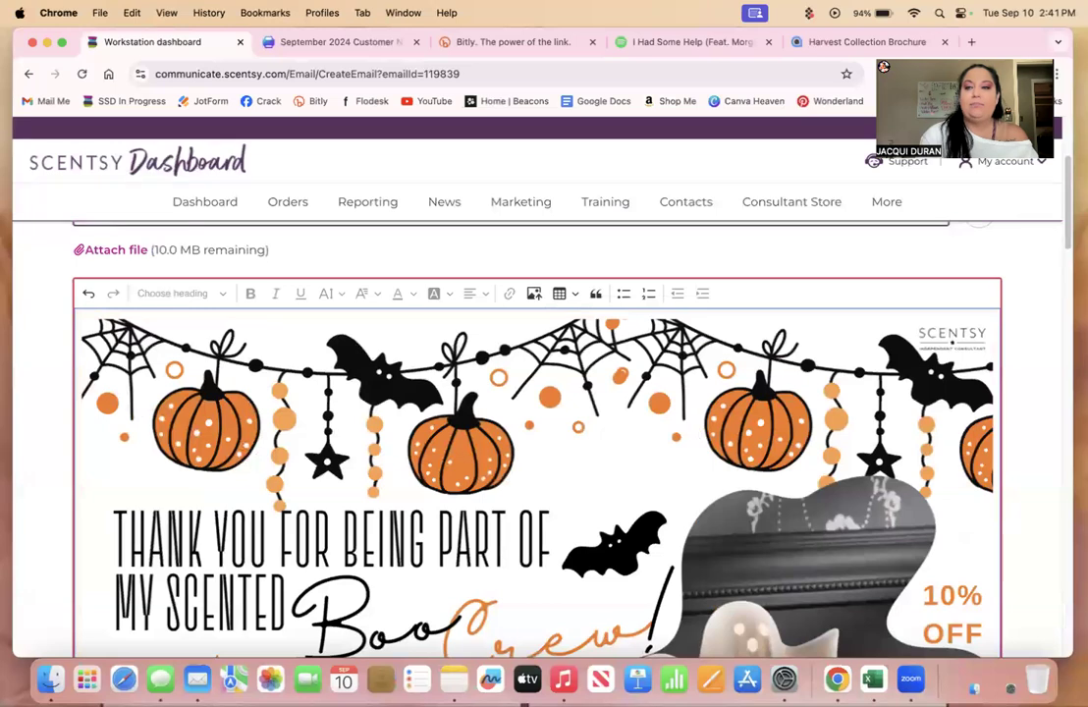
# - Write "Shop the Harvest Collection today!" below the second newsletter page in the message body
pyautogui.scroll(-4, 1067, 257)
pyautogui.moveTo(1068, 257); pyautogui.dragTo(1067, 390)
pyautogui.scroll(-9, 537, 439)
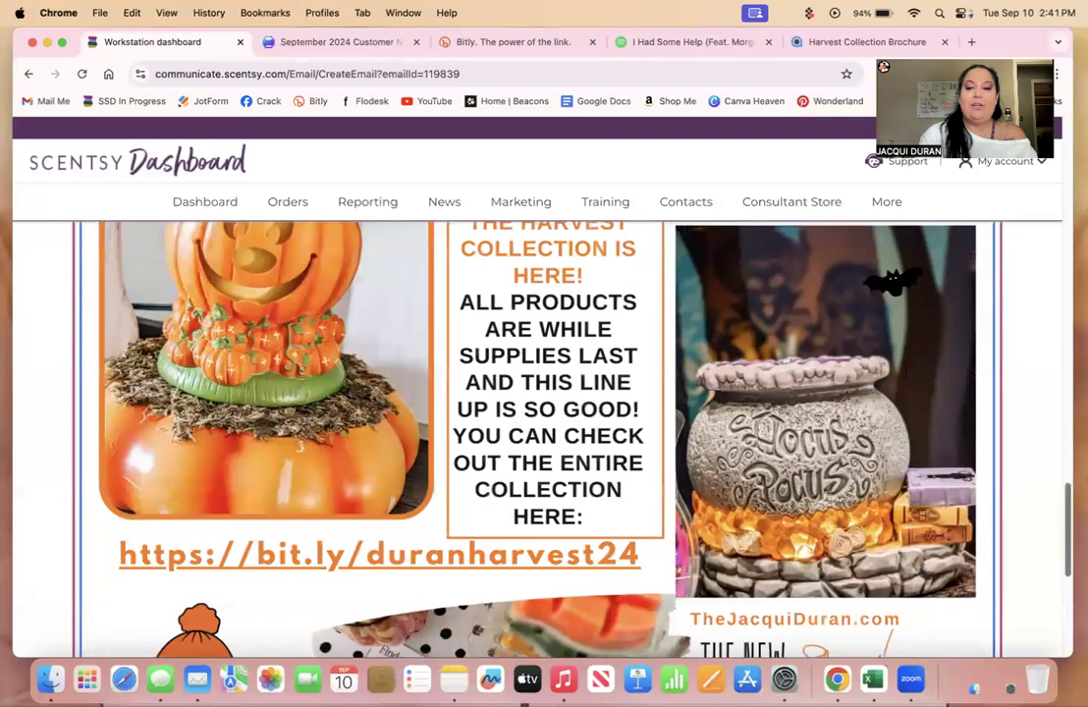
pyautogui.scroll(-5, 962, 574)
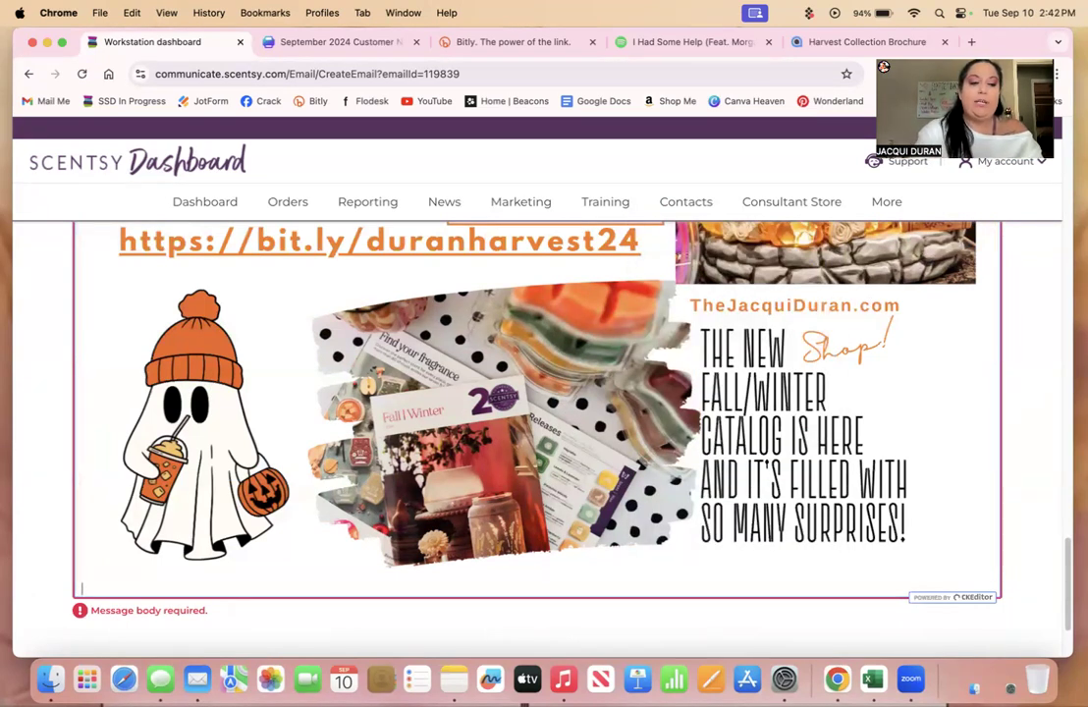
pyautogui.write('Sh')
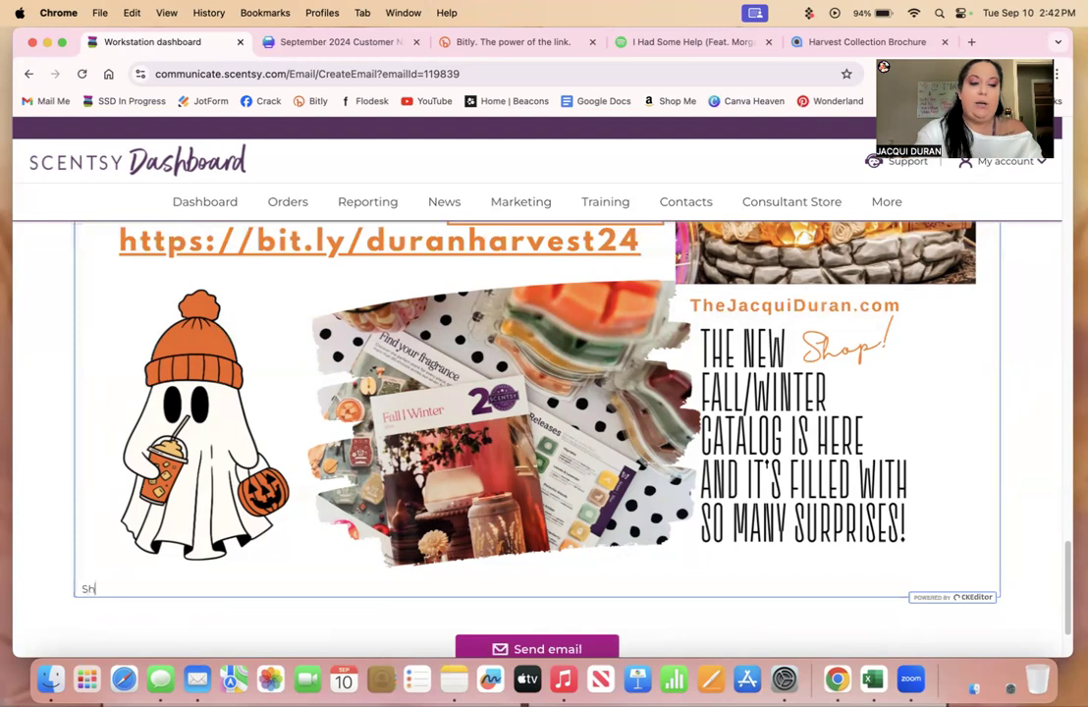
pyautogui.write('op the Harvest Do')
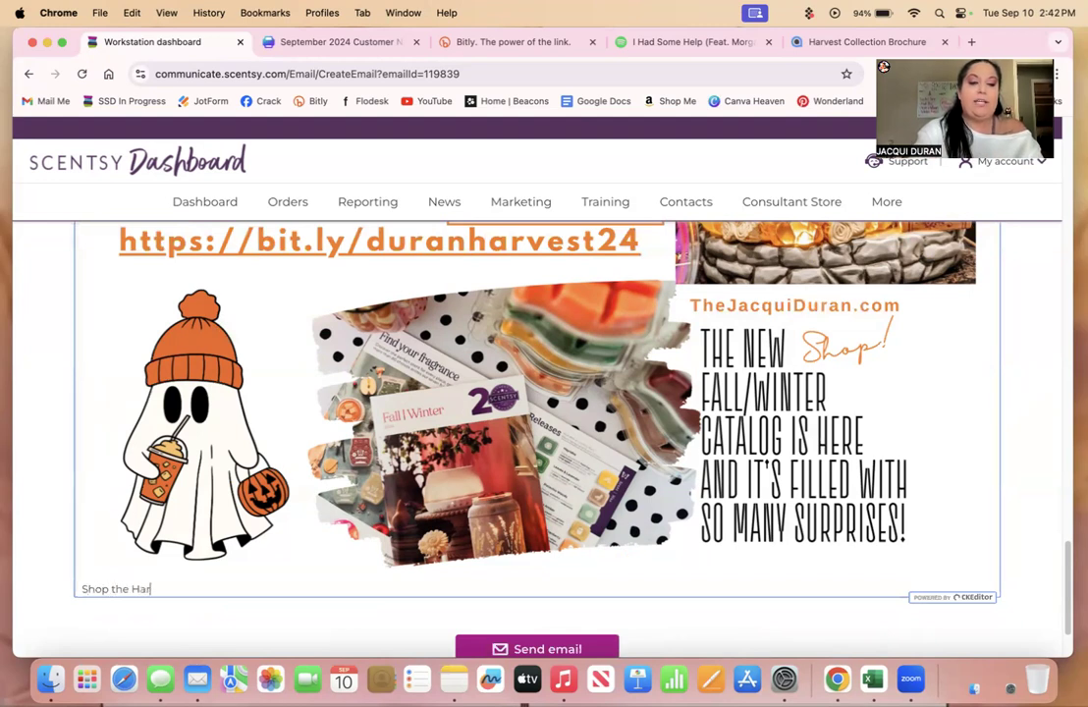
pyautogui.press('BackSpace')
pyautogui.press('BackSpace')
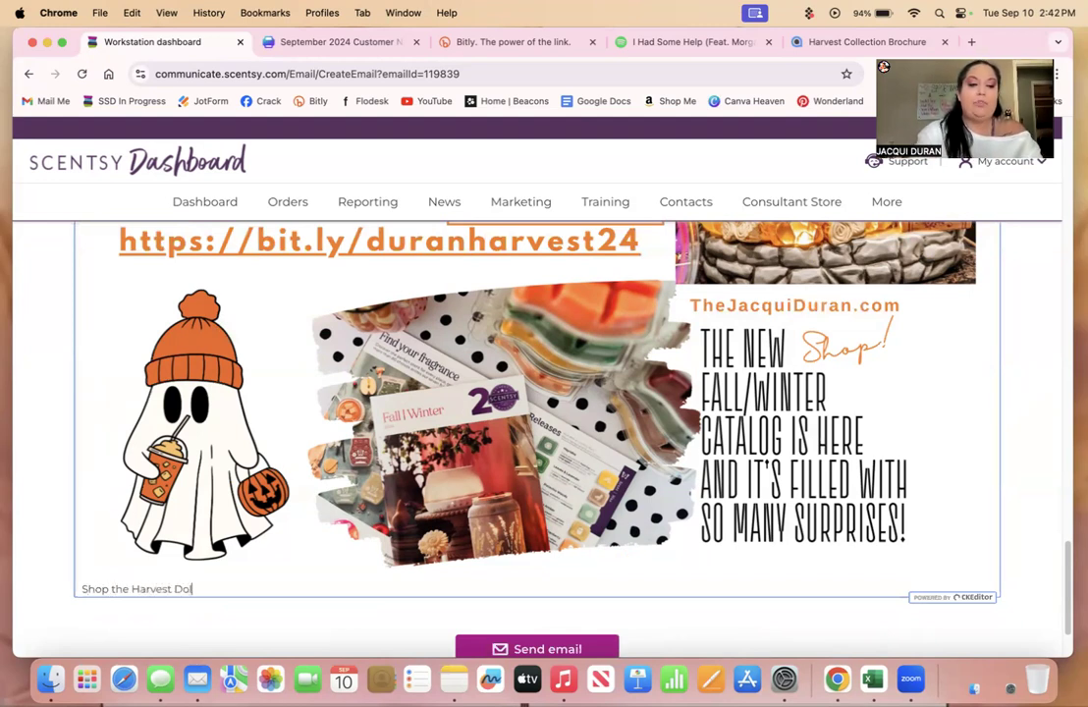
pyautogui.write('le')
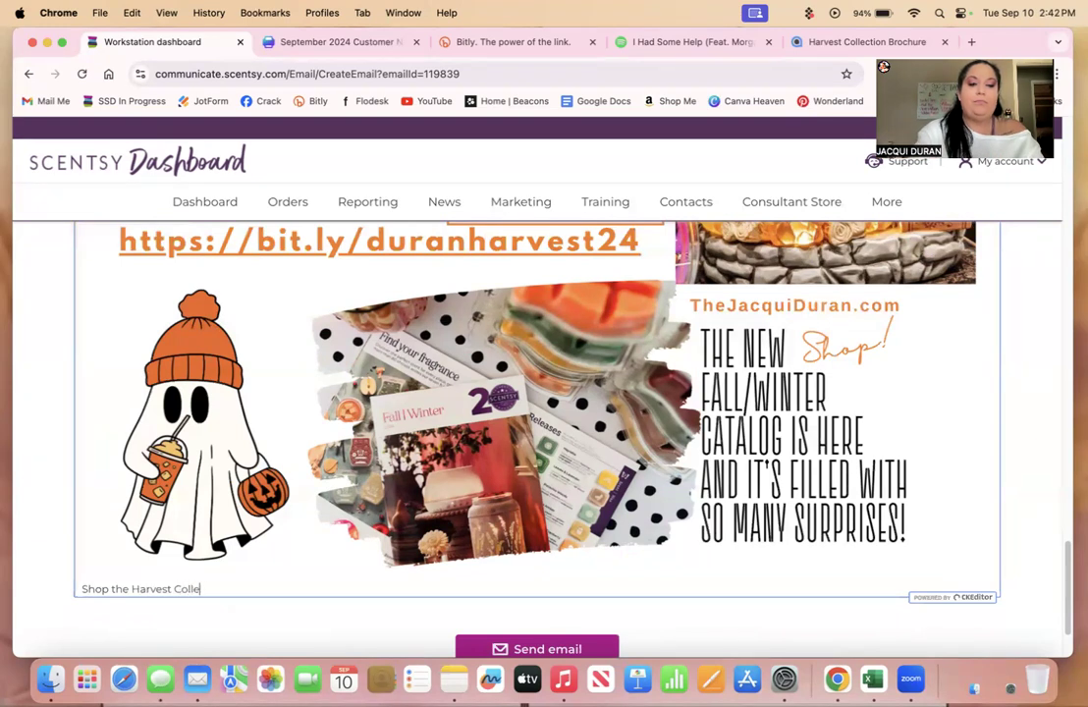
pyautogui.write('ction today!')
# - Add the Harvest Collection's bit.ly address from the newsletter as a link on the line below the call to action
pyautogui.press('Return')
pyautogui.write('htt')
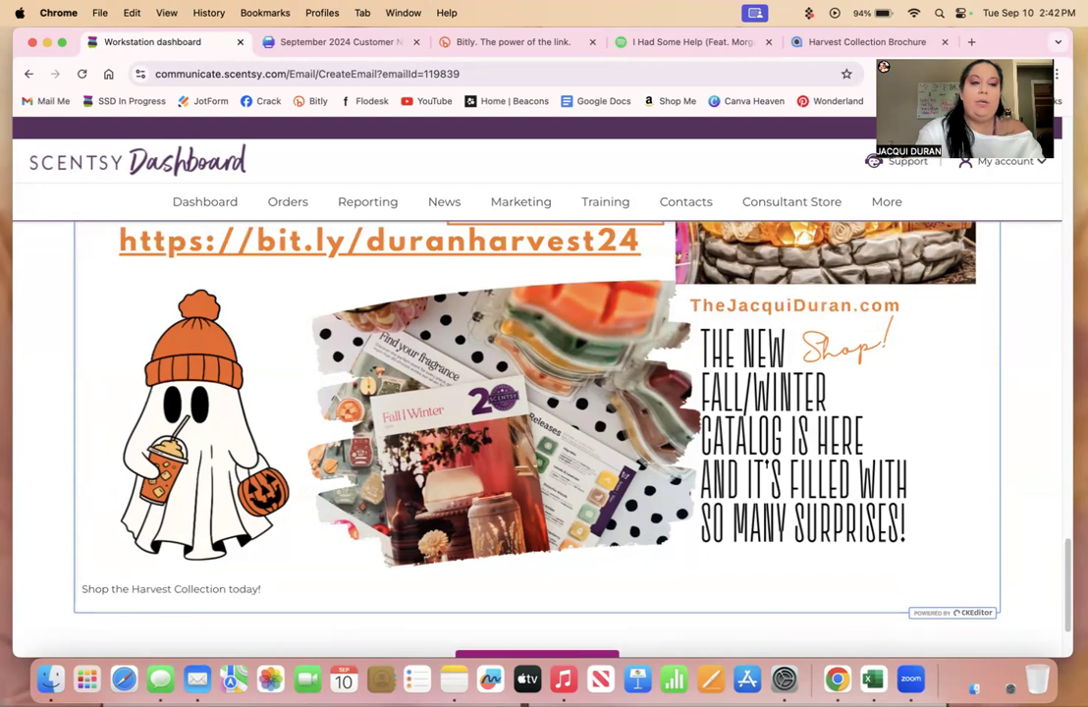
pyautogui.write('ps:')
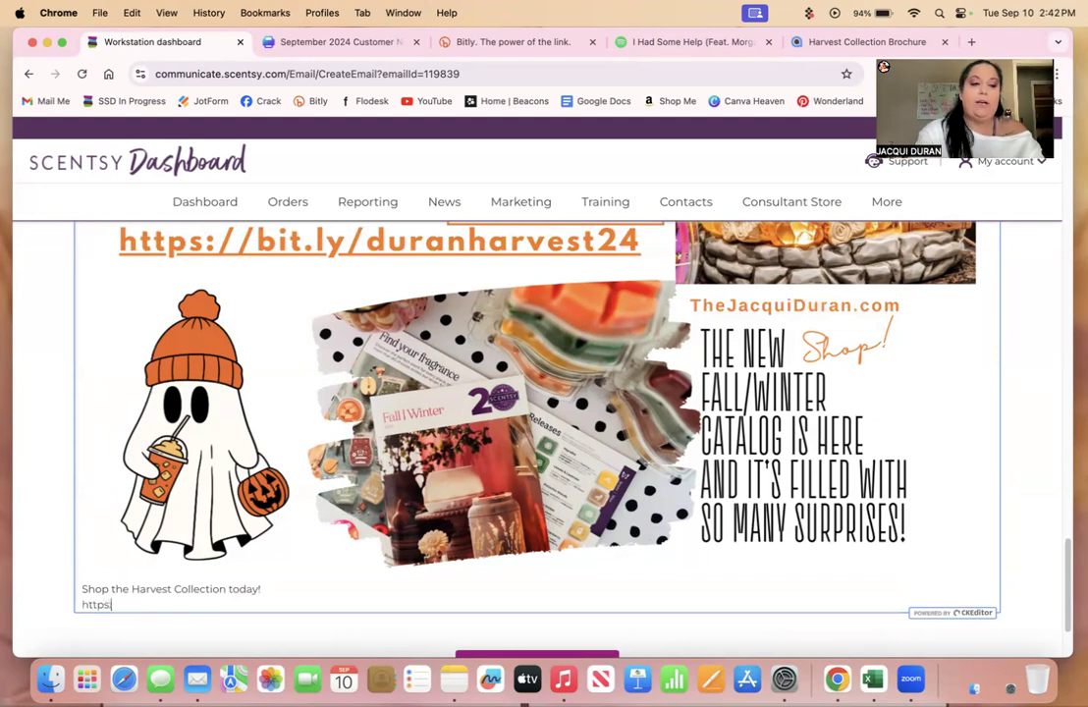
pyautogui.write('//bit.')
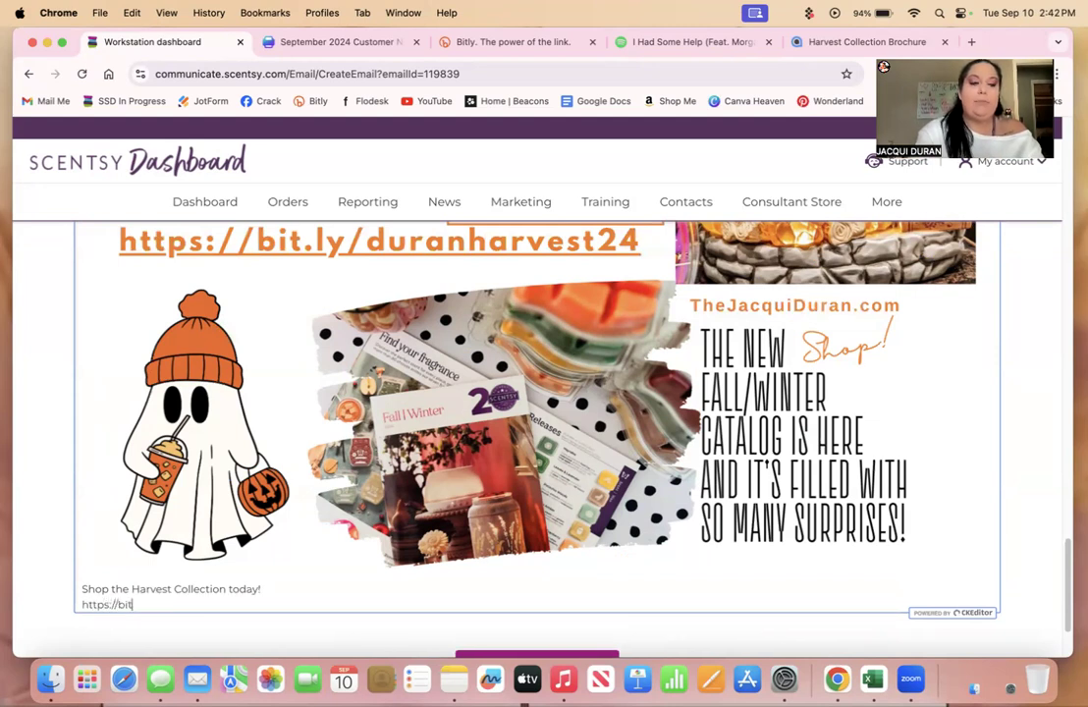
pyautogui.write('ly/')
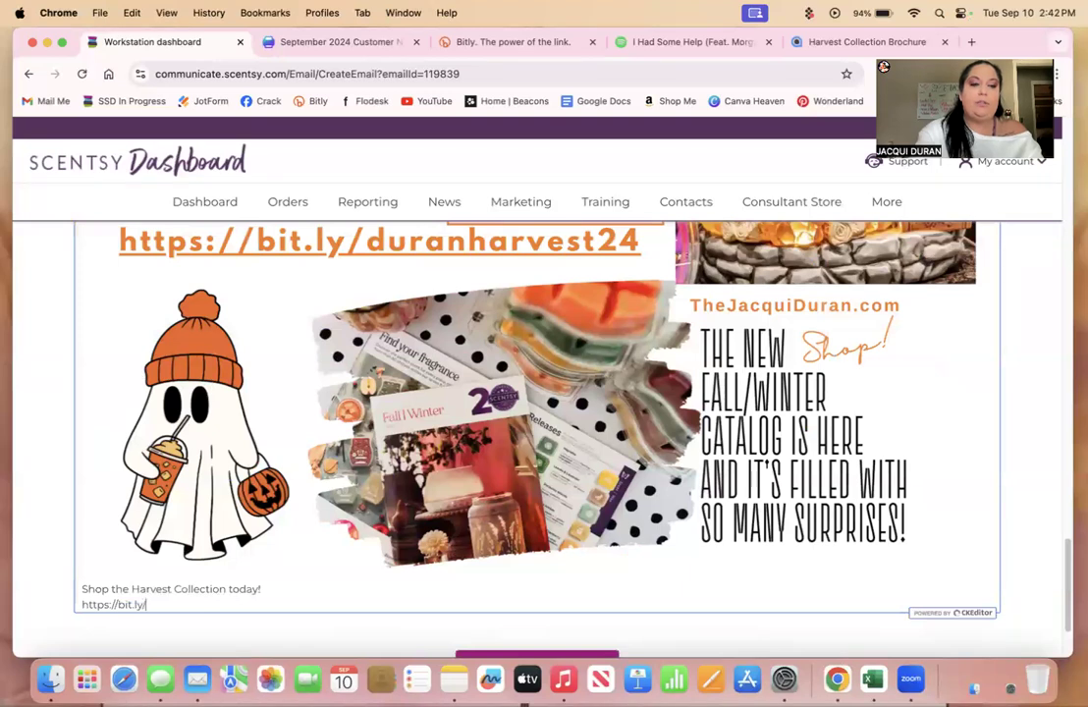
pyautogui.write('duranha')
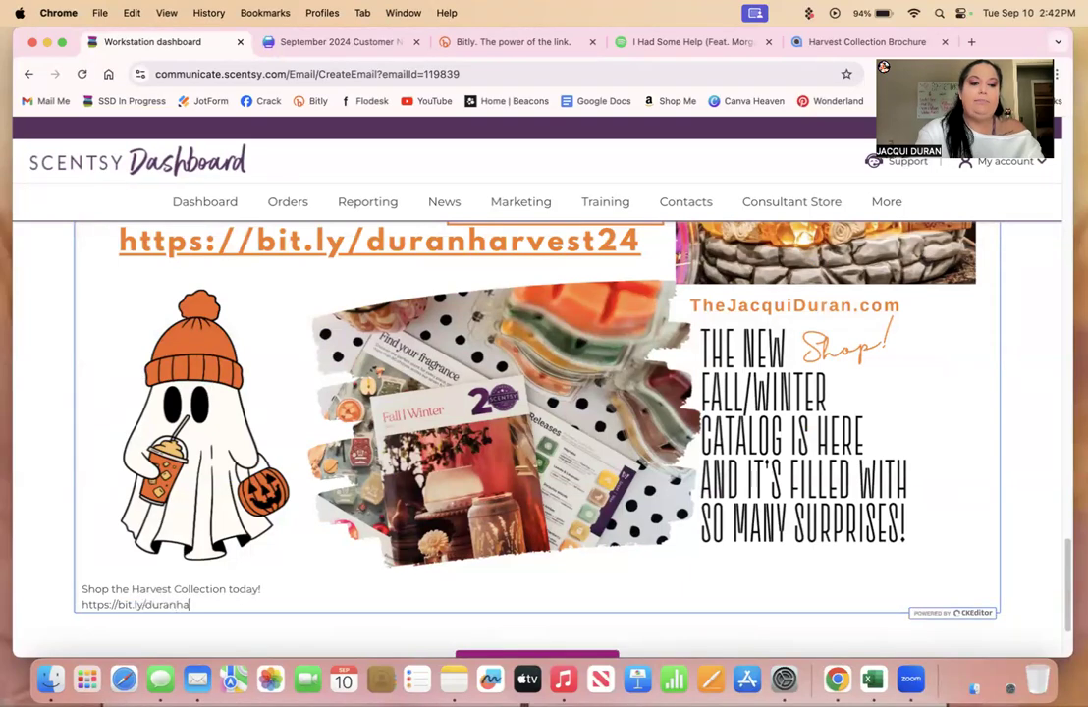
pyautogui.write('rvest24')
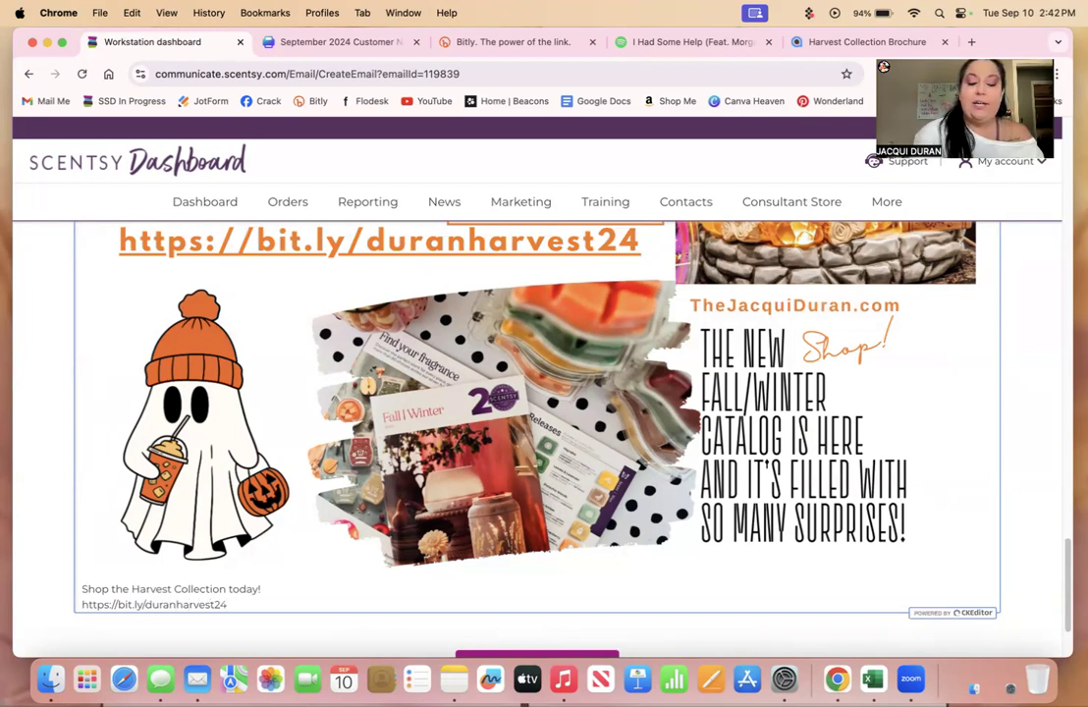
pyautogui.press('Return')
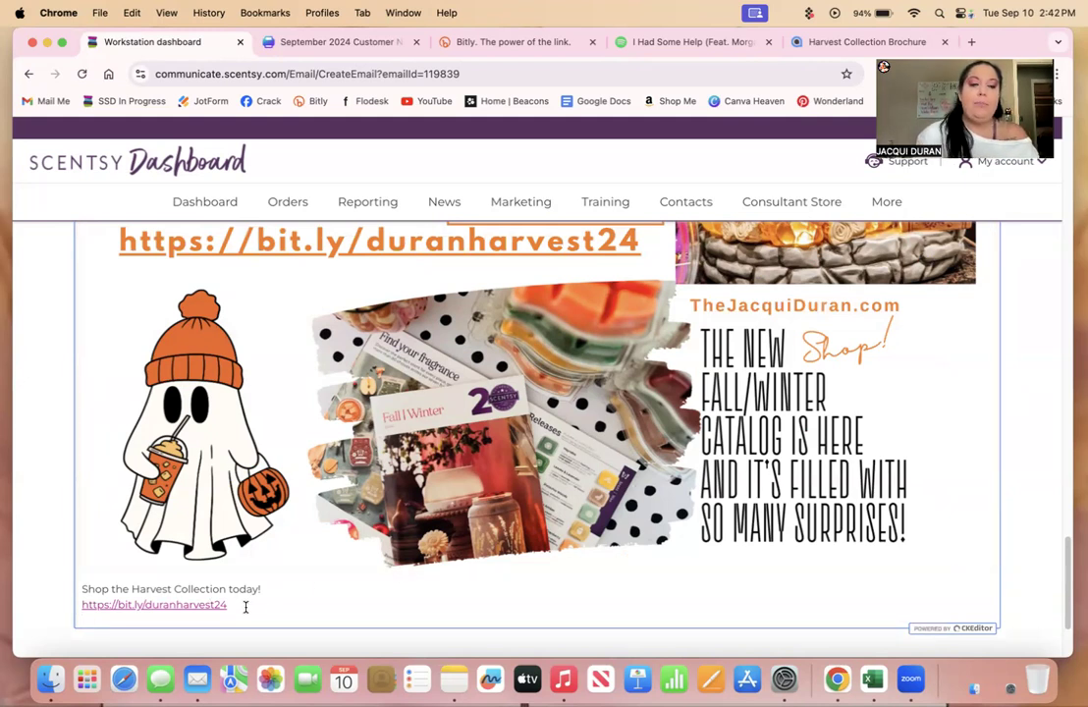
# - Make the Harvest Collection call to action and its link bold and centre them
pyautogui.moveTo(245, 607); pyautogui.dragTo(80, 587)
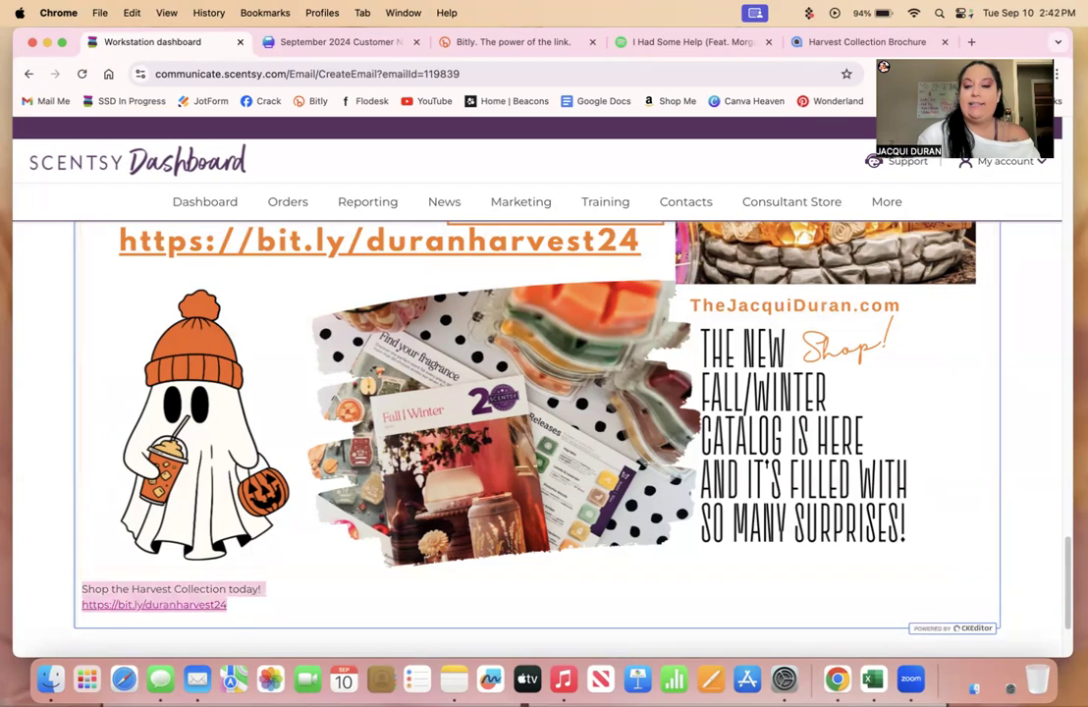
pyautogui.scroll(10, 1052, 290)
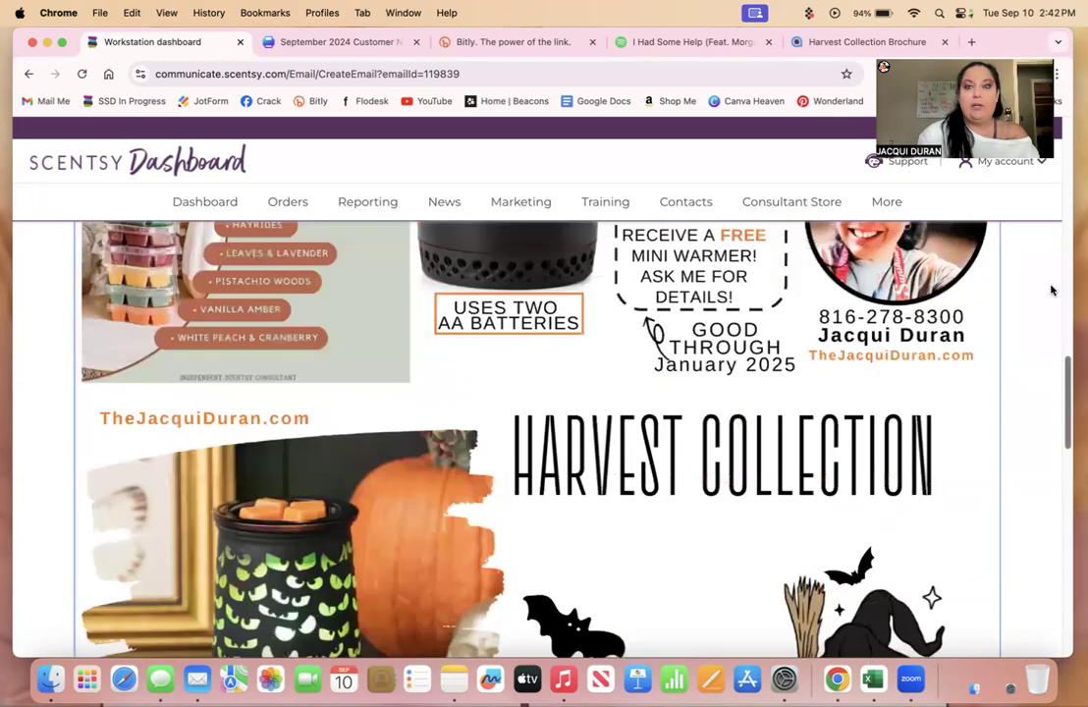
pyautogui.scroll(5, 1046, 256)
pyautogui.scroll(3, 1039, 209)
pyautogui.click(250, 285)
pyautogui.click(481, 286)
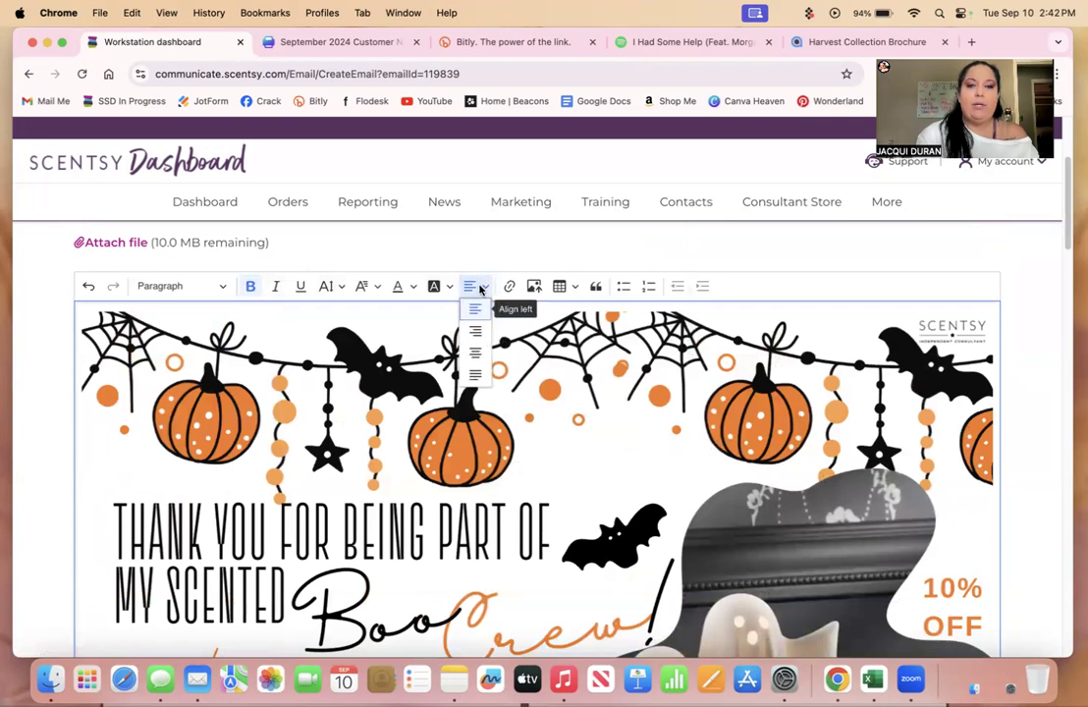
pyautogui.click(475, 331)
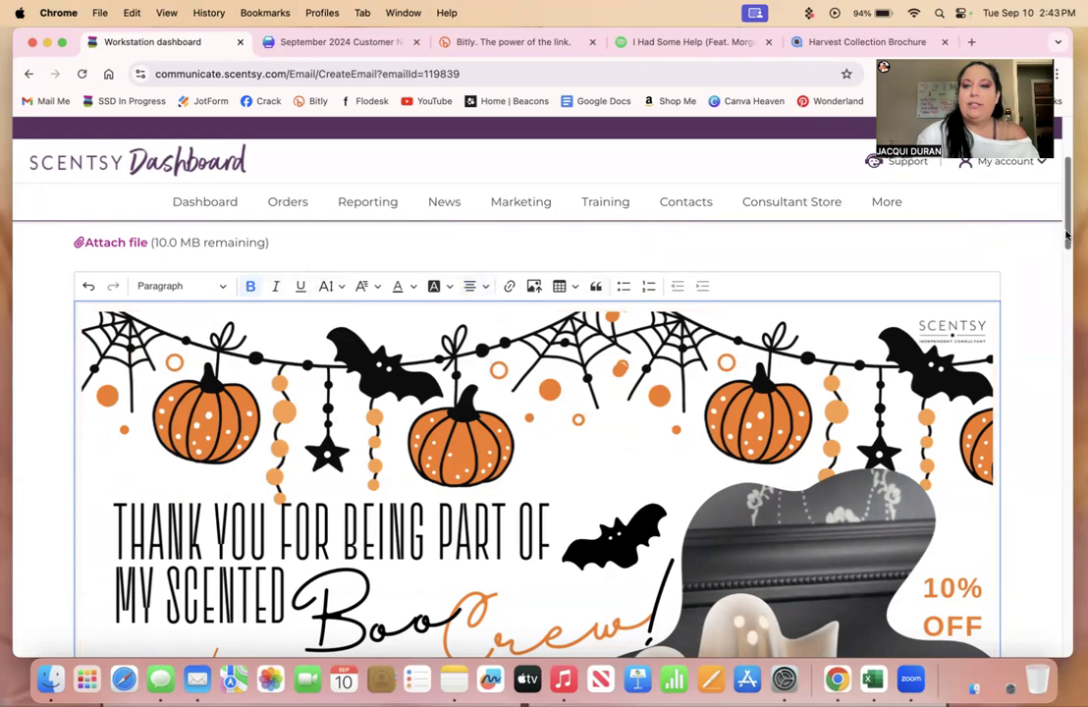
# - Increase the font size of the Harvest Collection call to action and its link, and check the formatted text
pyautogui.moveTo(1066, 236); pyautogui.dragTo(1051, 174)
pyautogui.scroll(-5, 1057, 593)
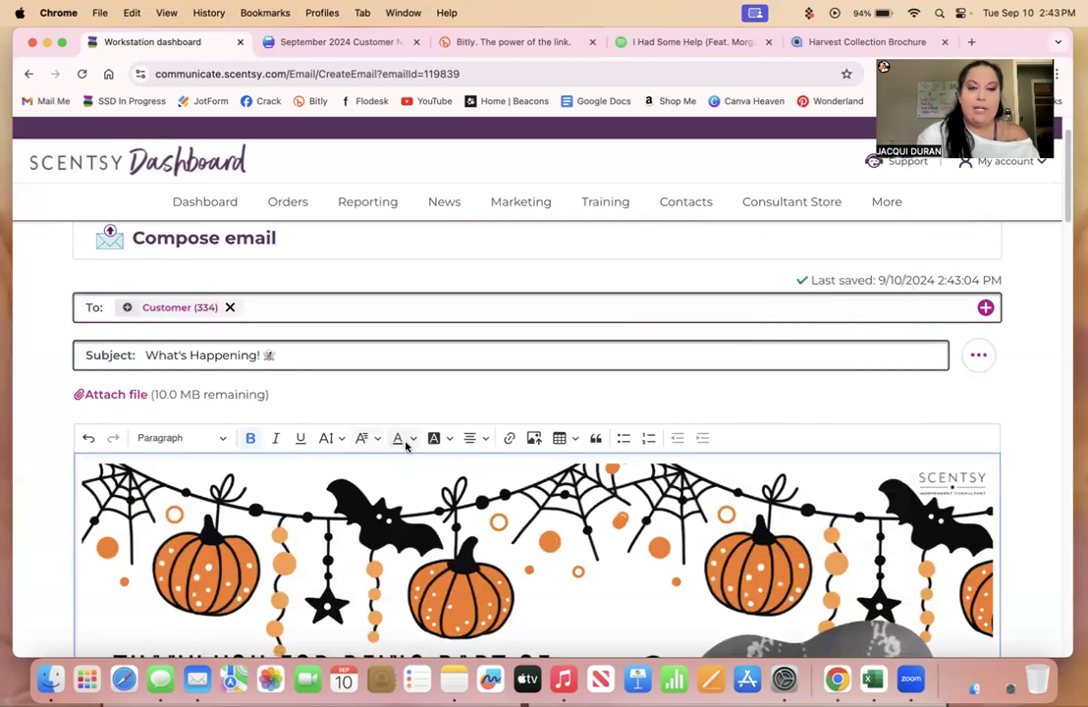
pyautogui.click(338, 438)
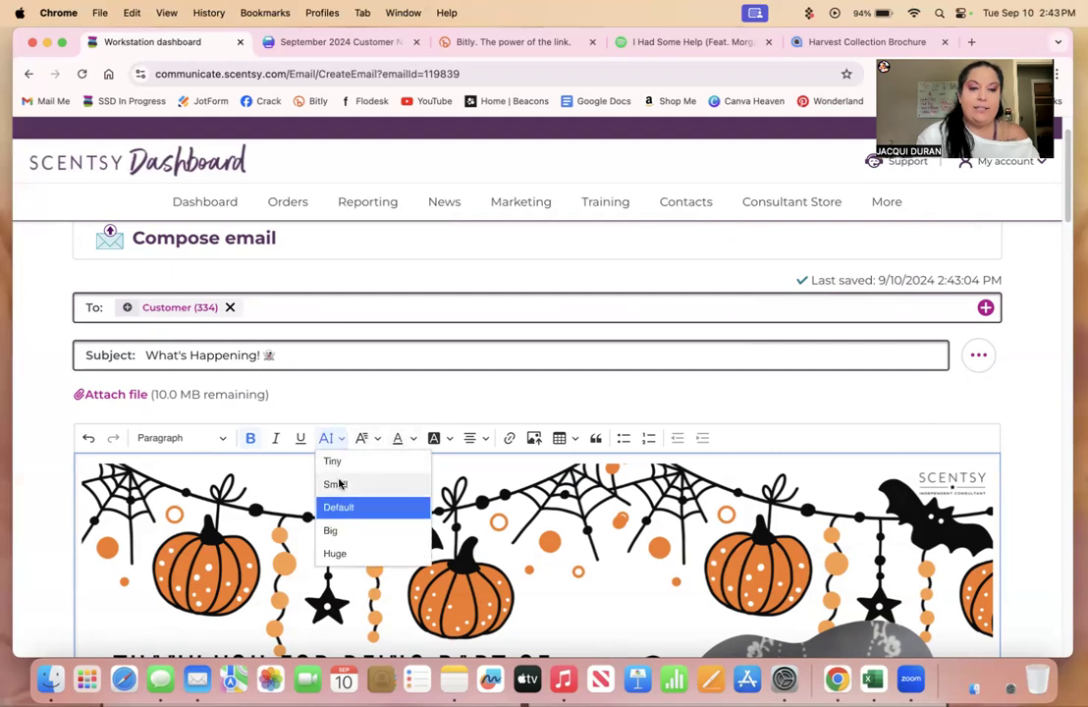
pyautogui.click(571, 512)
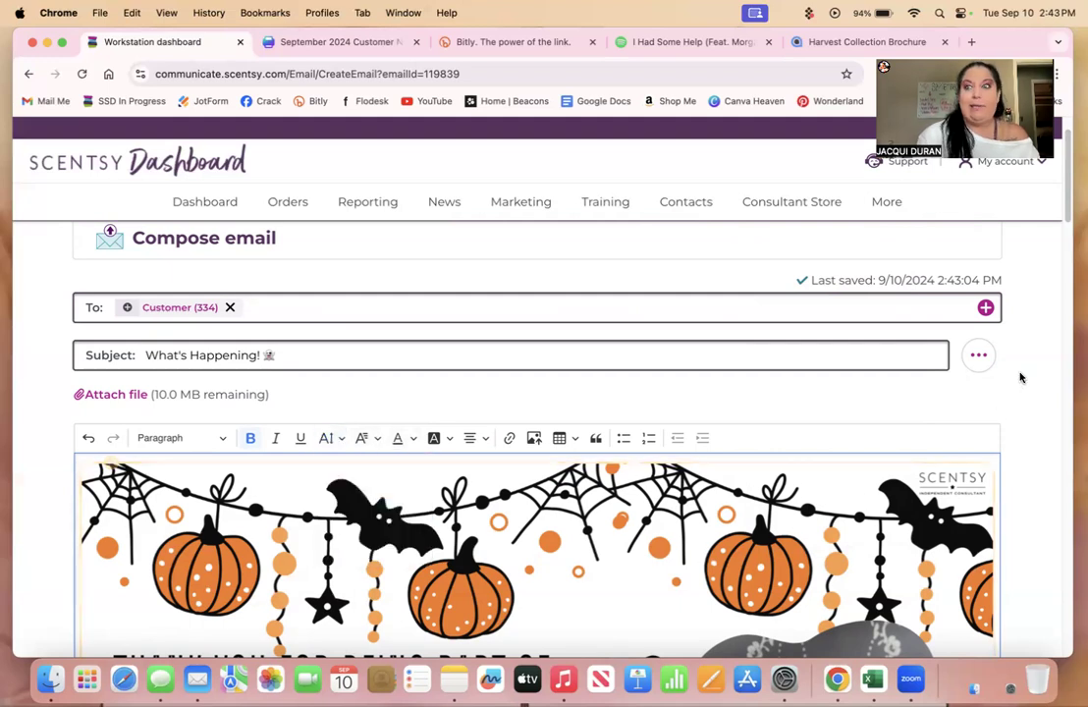
pyautogui.moveTo(1068, 215); pyautogui.dragTo(1065, 644)
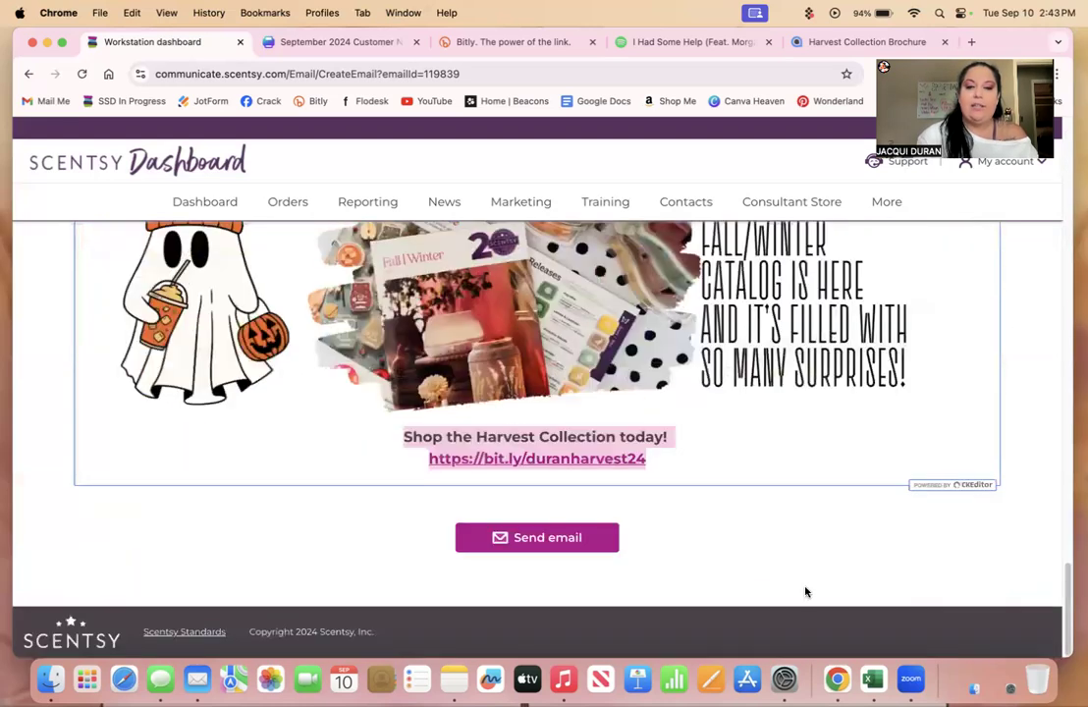
pyautogui.click(682, 458)
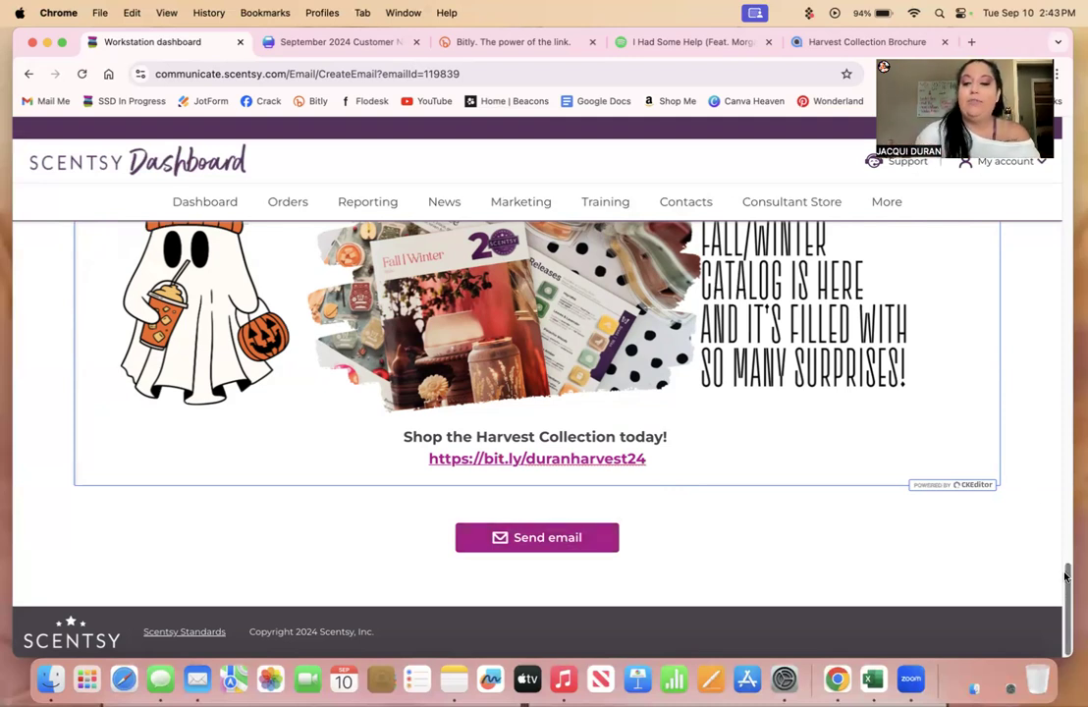
# - Open the Communicate analytics page, go on to the emails overview and review the delivery statistics of past emails
pyautogui.scroll(3, 1064, 578)
pyautogui.scroll(15, 1063, 578)
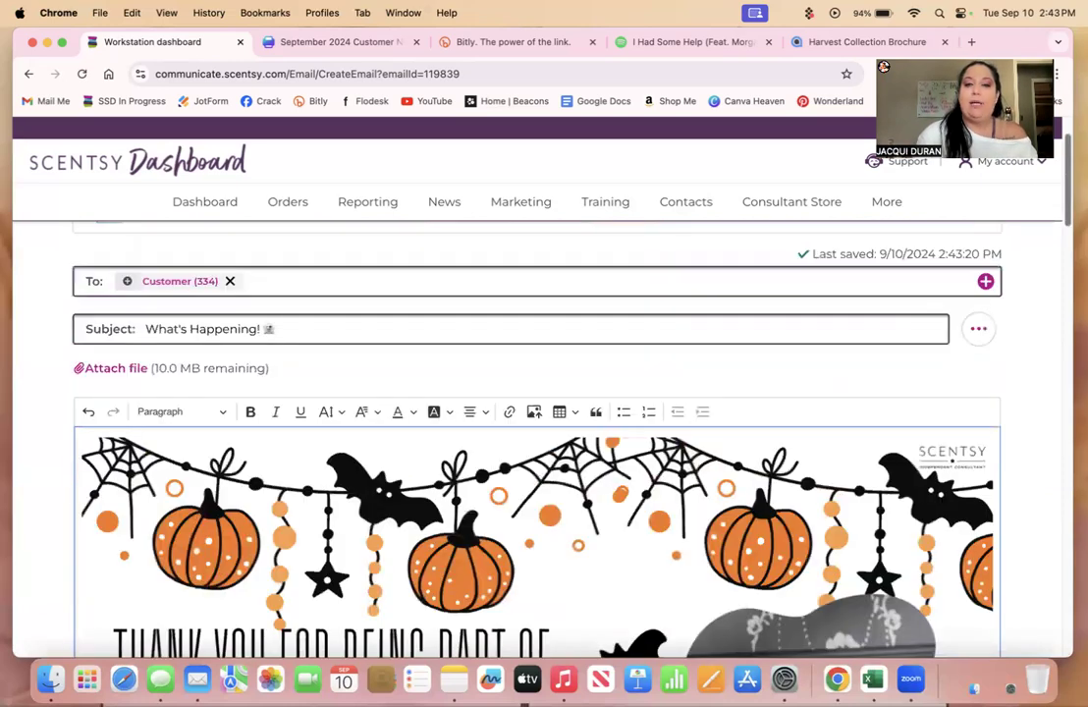
pyautogui.moveTo(696, 214)
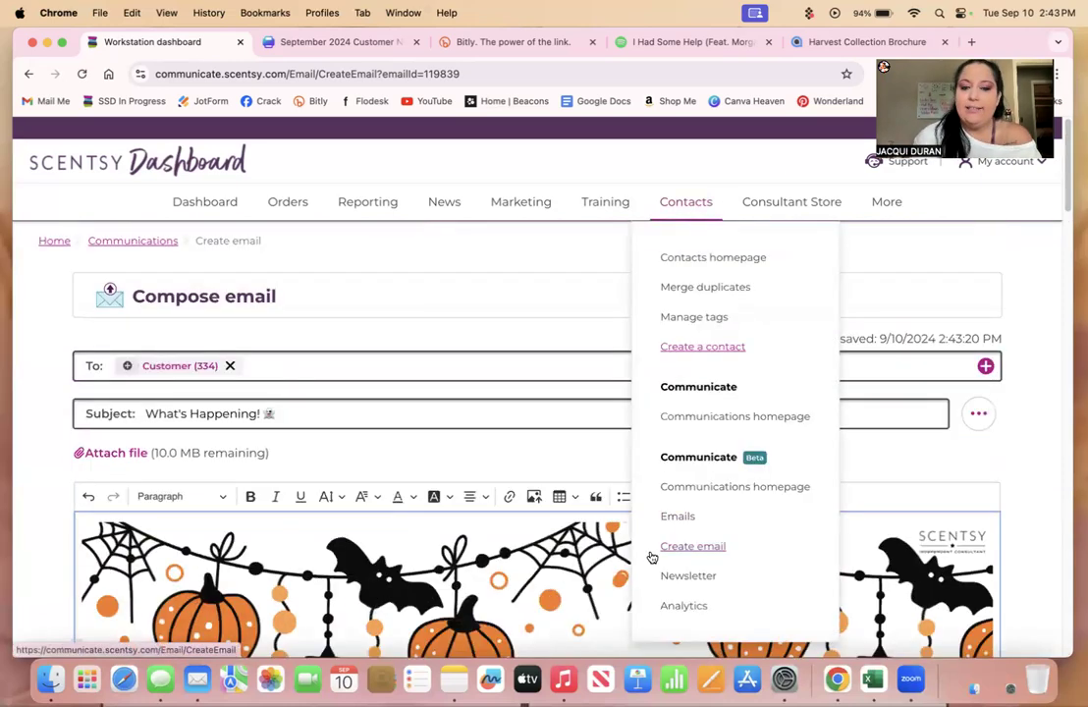
pyautogui.click(692, 607)
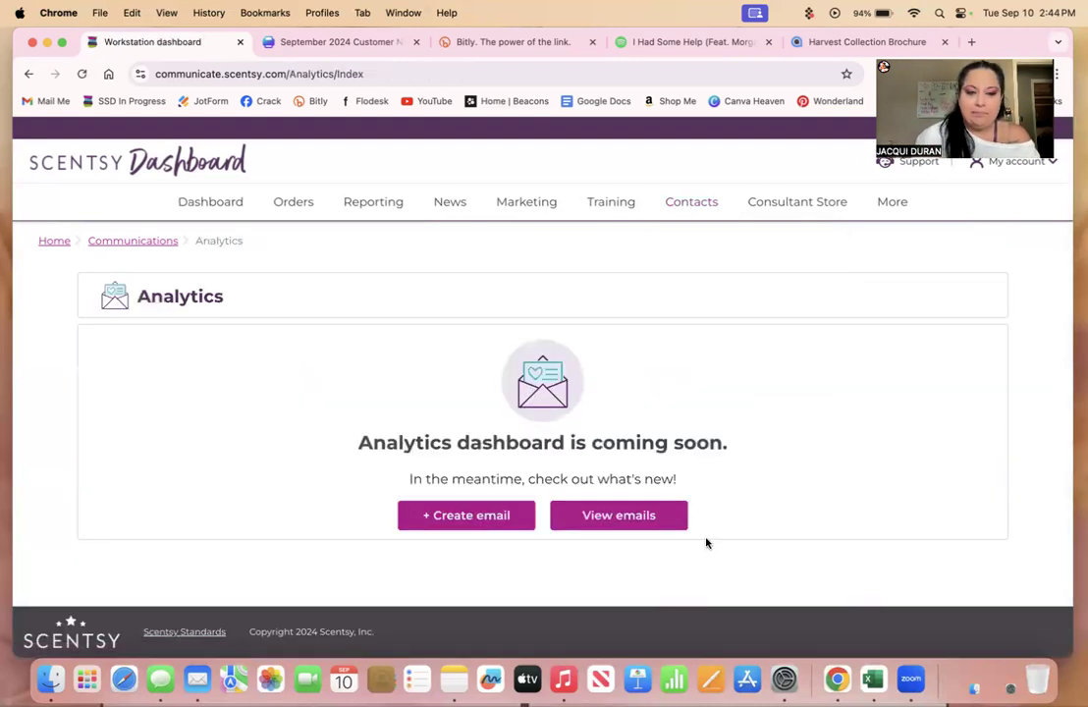
pyautogui.click(607, 518)
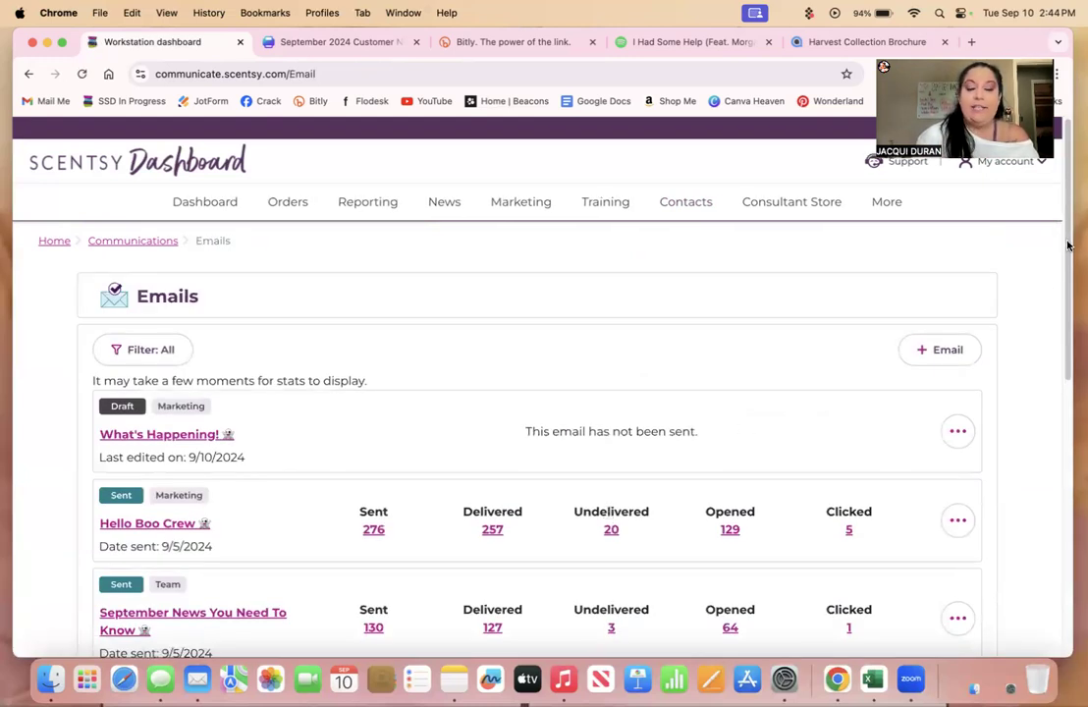
pyautogui.scroll(-2, 1068, 245)
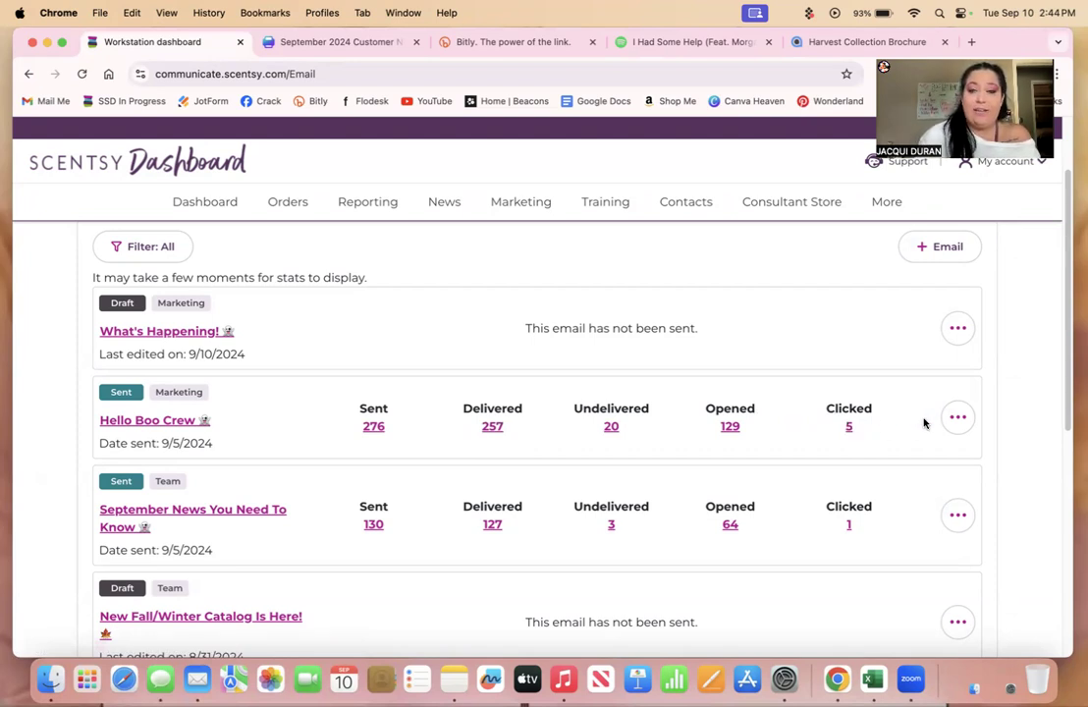
# - Open the sent marketing email "Hello Boo Crew 👻" and look through its content
pyautogui.click(959, 420)
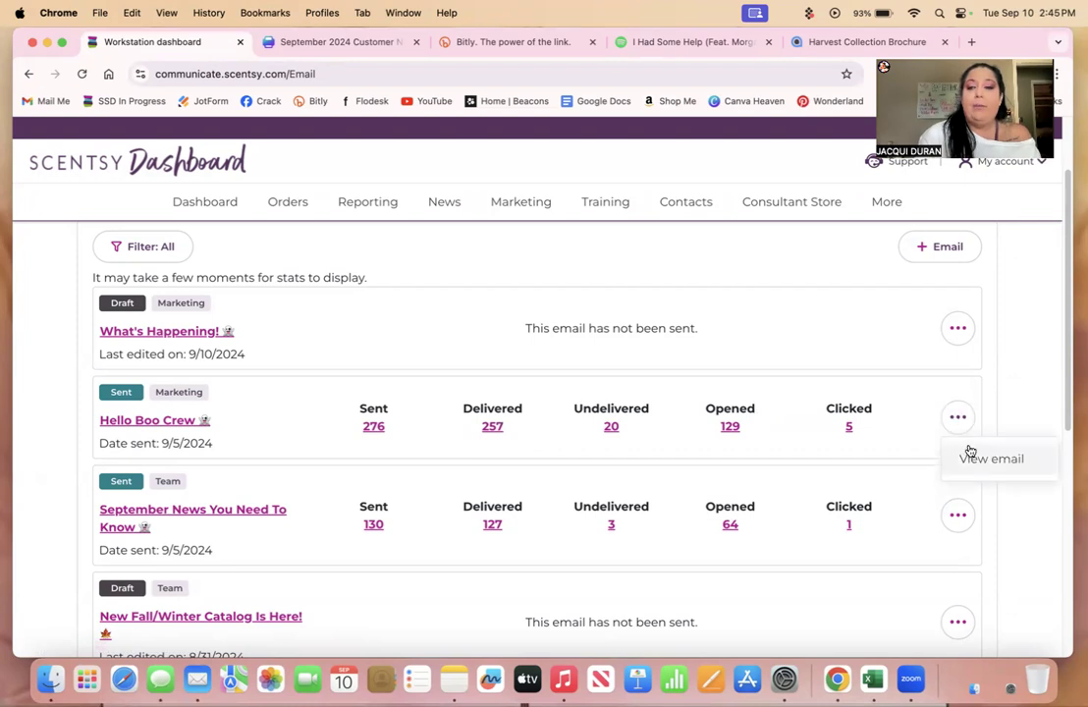
pyautogui.click(973, 459)
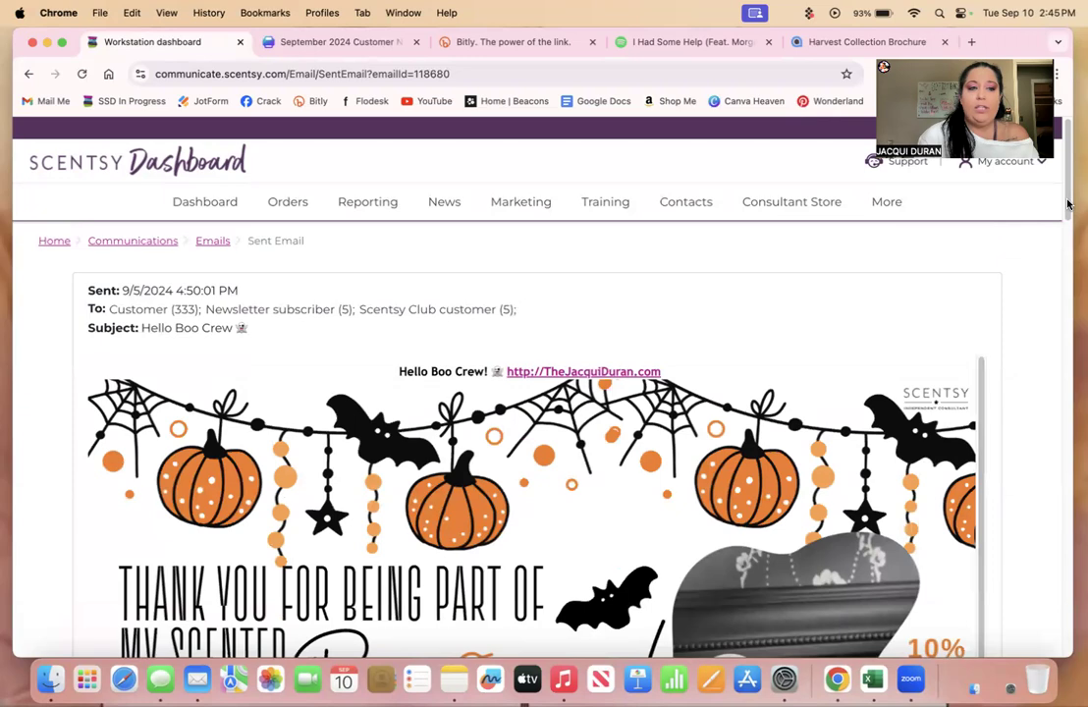
pyautogui.scroll(-10, 1068, 203)
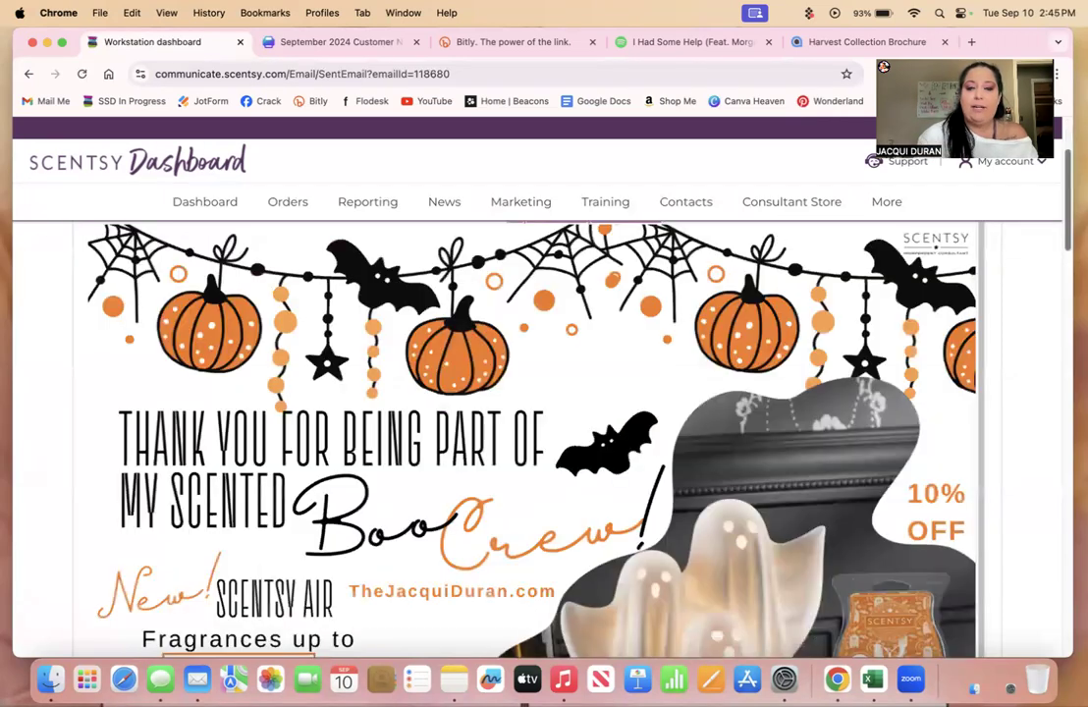
# - Read the rest of the sent Boo Crew newsletter through to its end, and return to the emails overview
pyautogui.scroll(-15, 1056, 610)
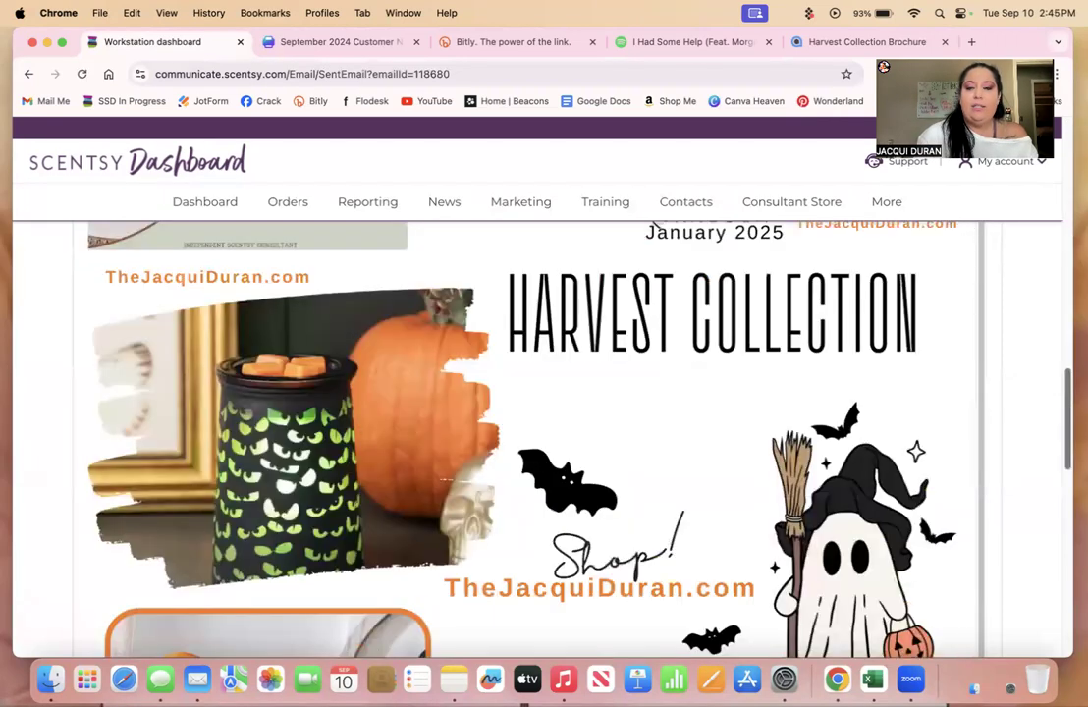
pyautogui.scroll(-2, 1057, 609)
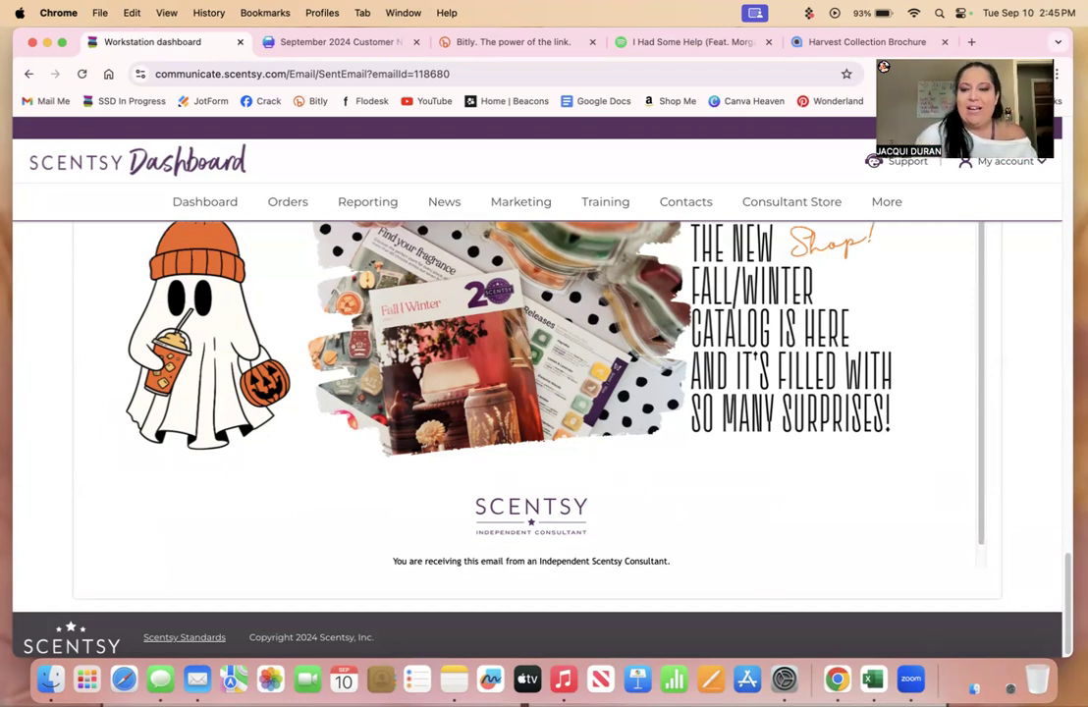
pyautogui.scroll(10, 530, 432)
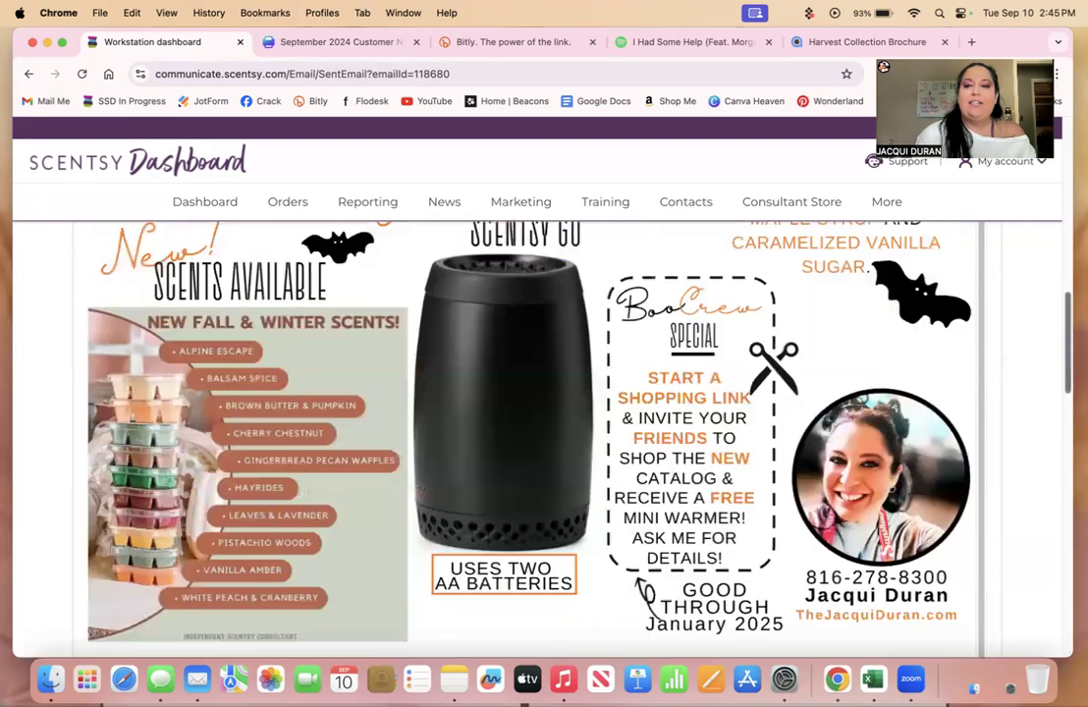
pyautogui.scroll(15, 530, 432)
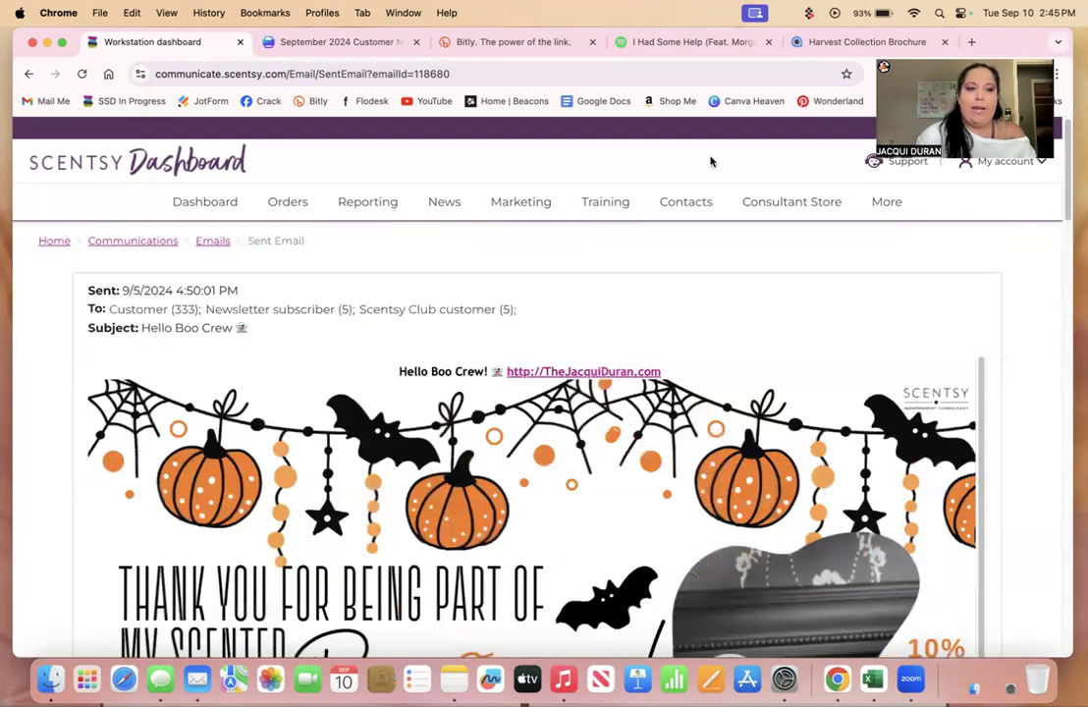
pyautogui.click(29, 74)
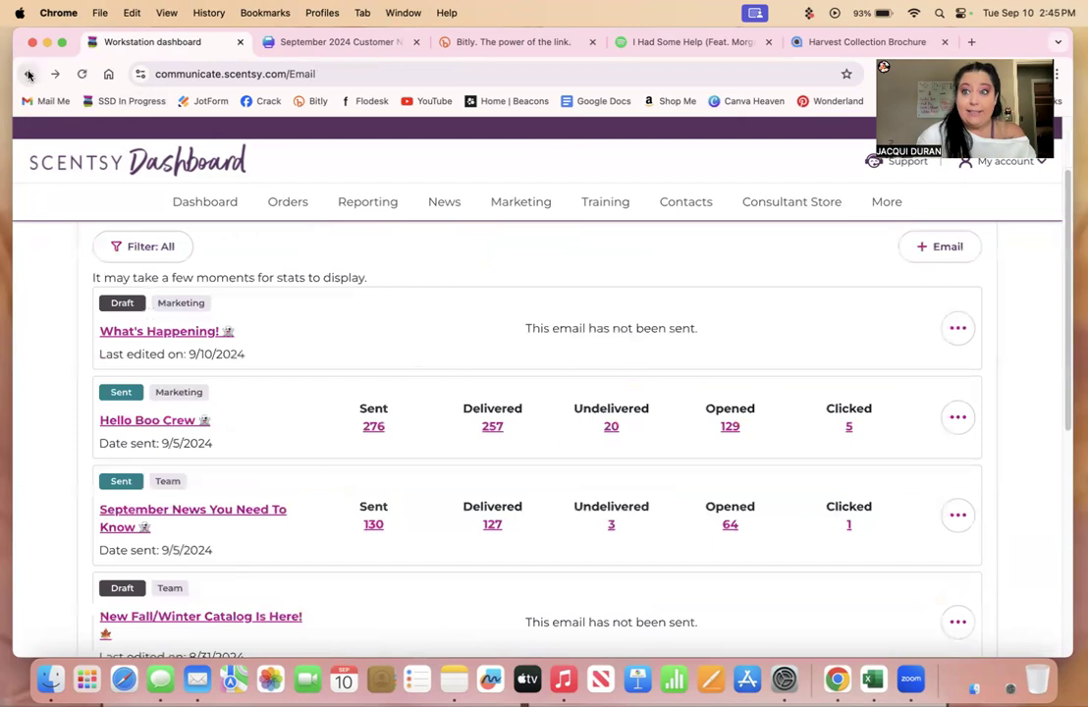
# - Check which recipients clicked a link in the "Hello Boo Crew 👻" email, and return to the emails overview
pyautogui.click(849, 429)
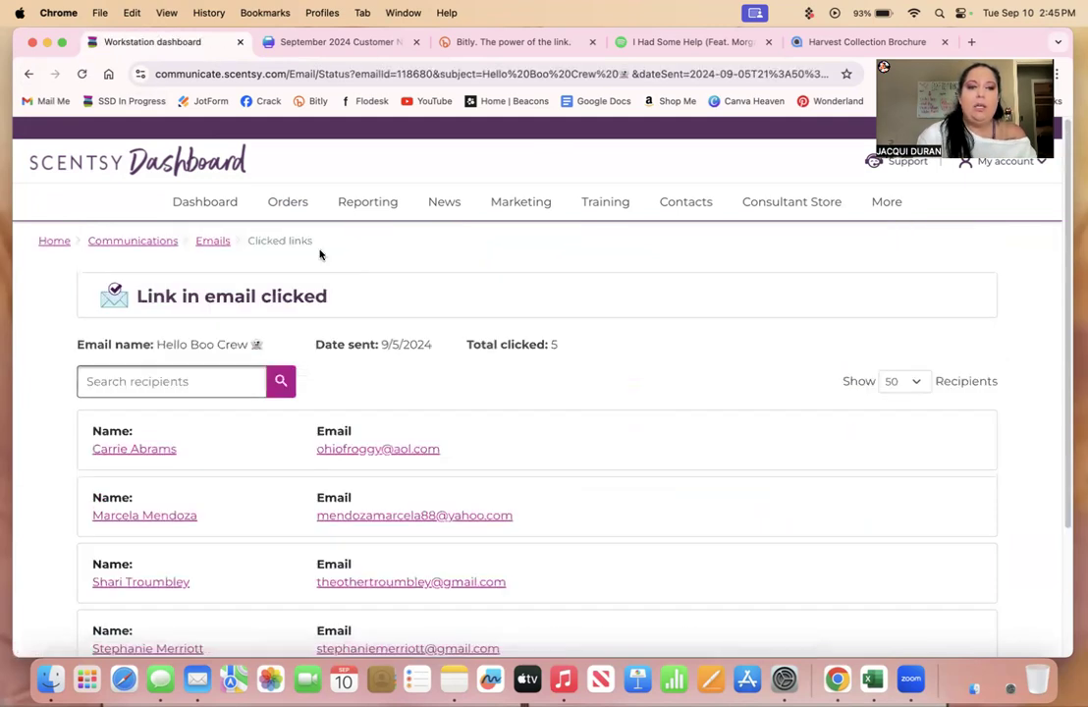
pyautogui.click(29, 74)
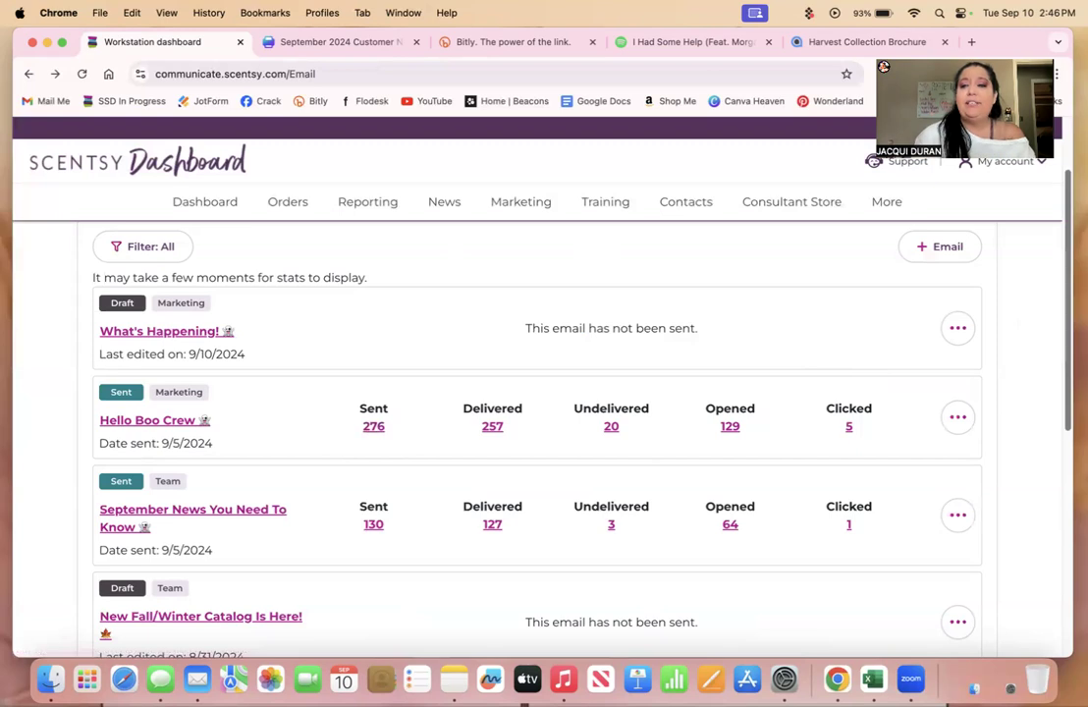
pyautogui.scroll(3, 648, 143)
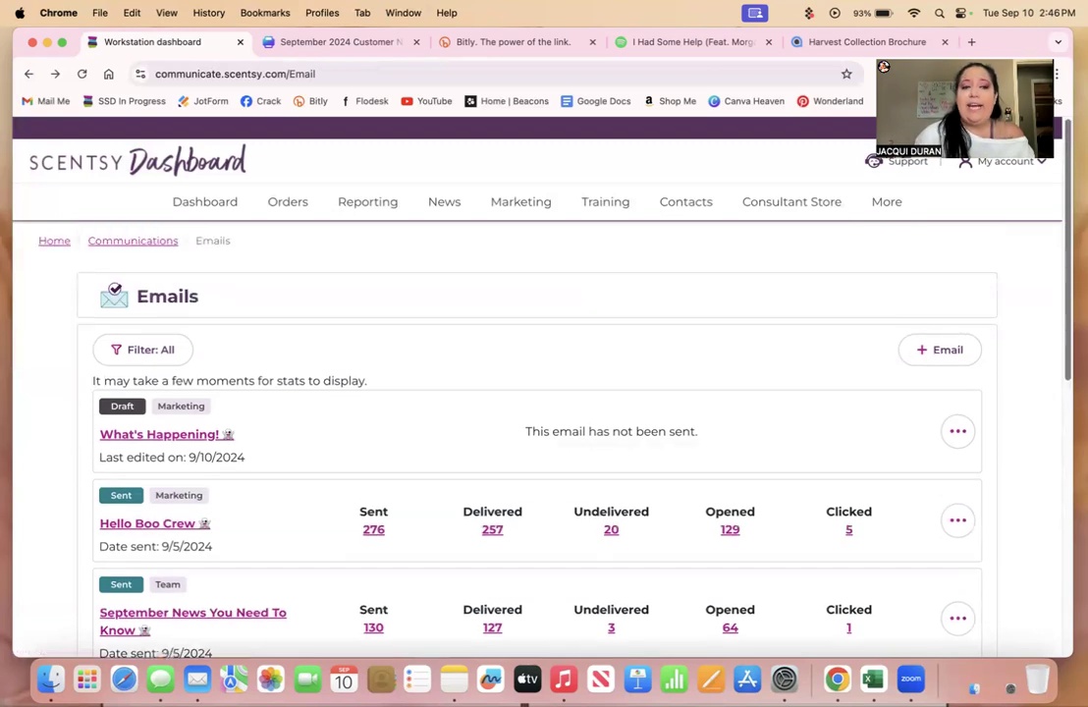